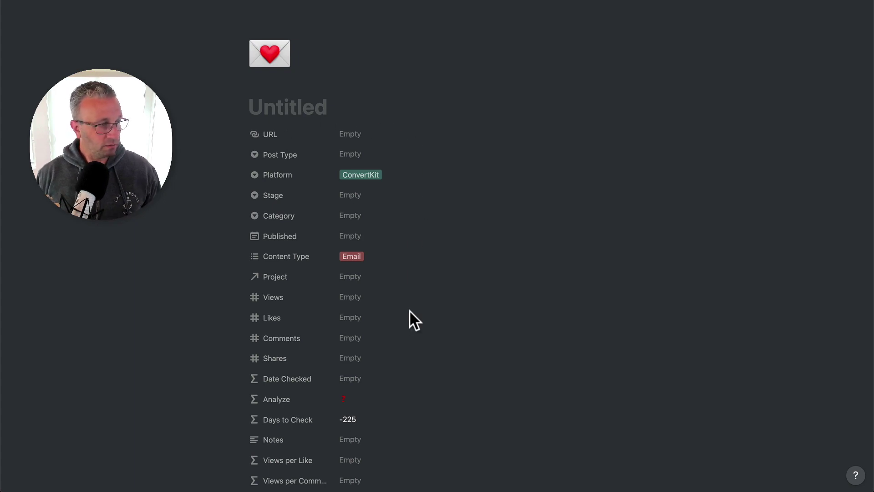
# Step: Copy the Notion email body from the P.S. paragraph to the final quote, then switch to a blank Grammarly document
pyautogui.scroll(-15, 409, 309)
pyautogui.scroll(-3, 409, 310)
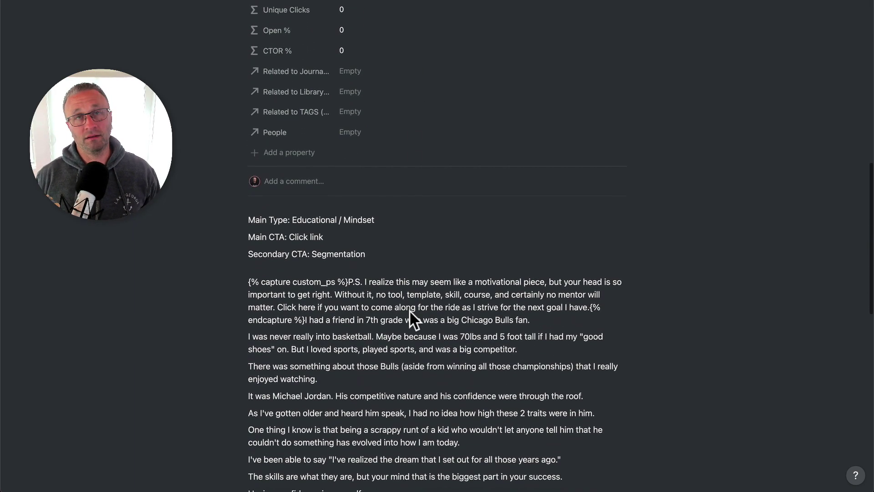
pyautogui.scroll(-3, 408, 310)
pyautogui.scroll(-2, 409, 309)
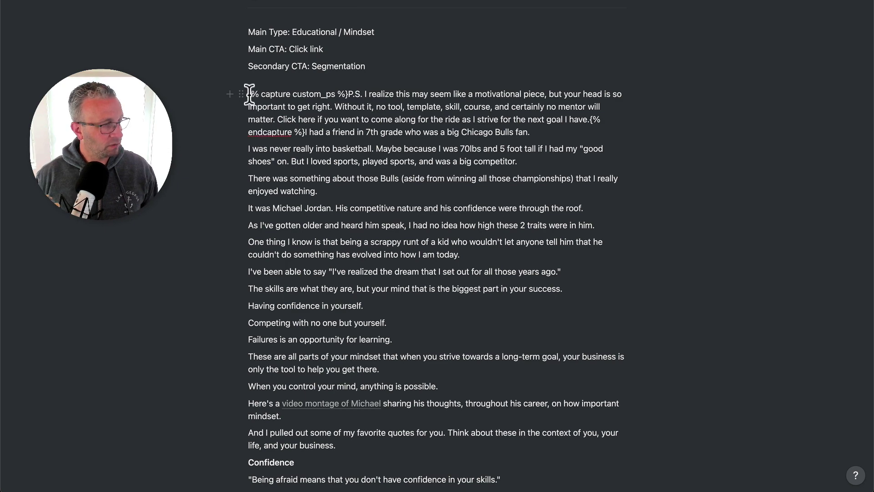
pyautogui.moveTo(315, 151); pyautogui.dragTo(420, 401)
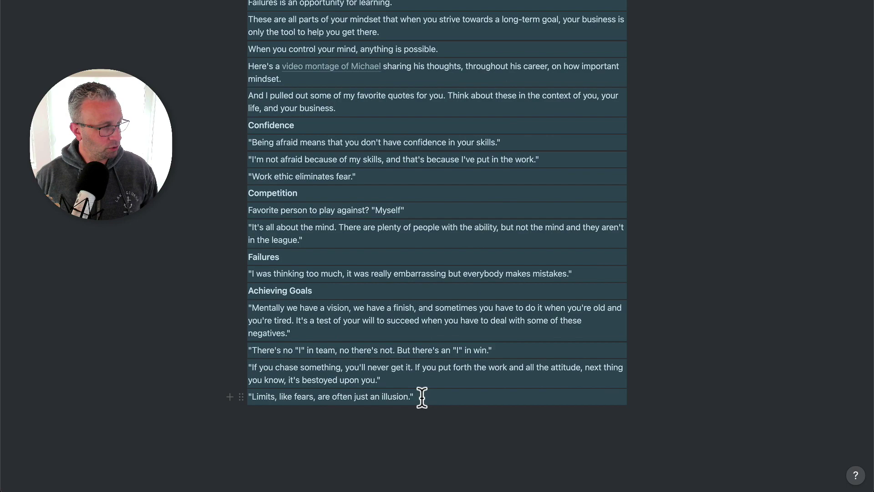
pyautogui.press('super+Tab')
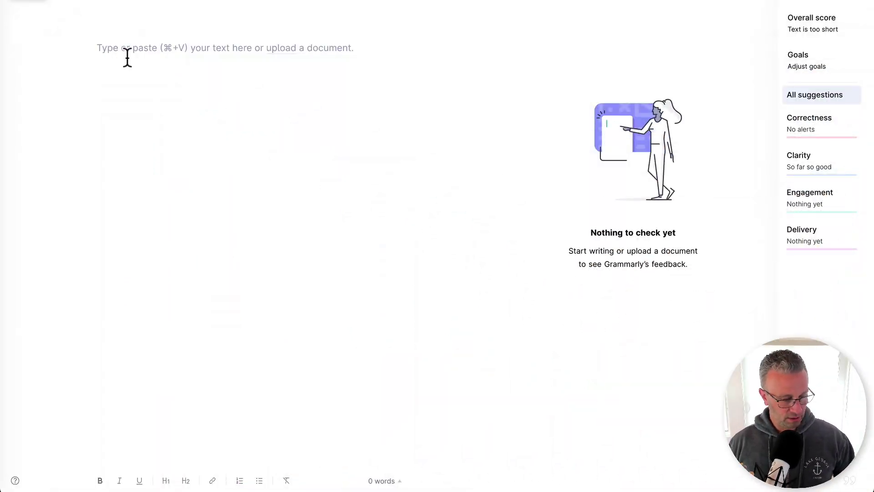
# Step: Paste the 475-word email into Grammarly and set goals to Email domain, Friendly tone, and Describe intent
pyautogui.press('super+v')
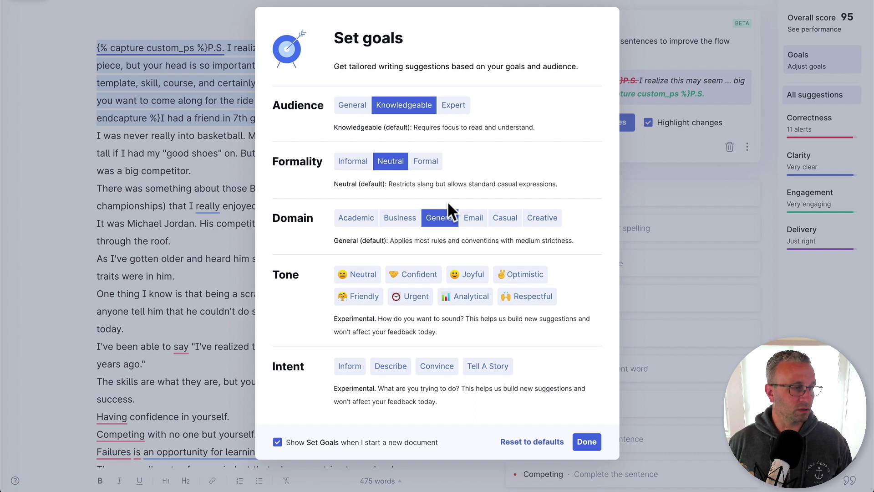
pyautogui.click(472, 225)
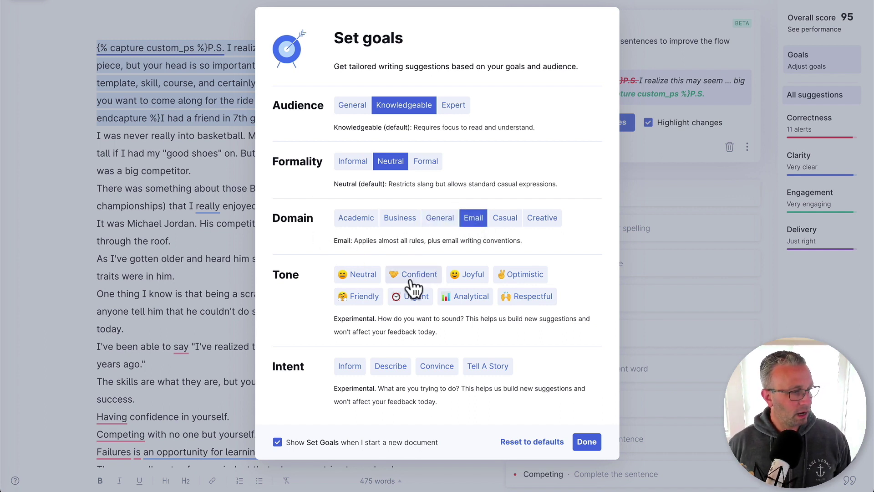
pyautogui.click(374, 294)
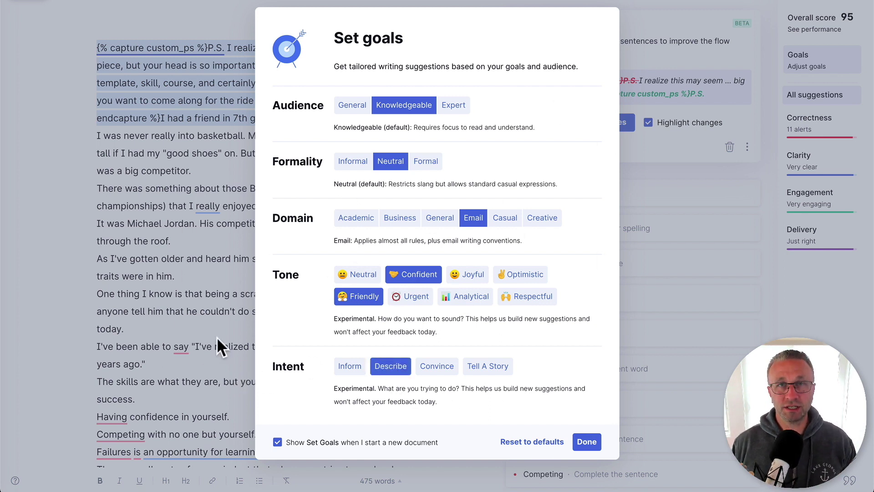
pyautogui.click(586, 442)
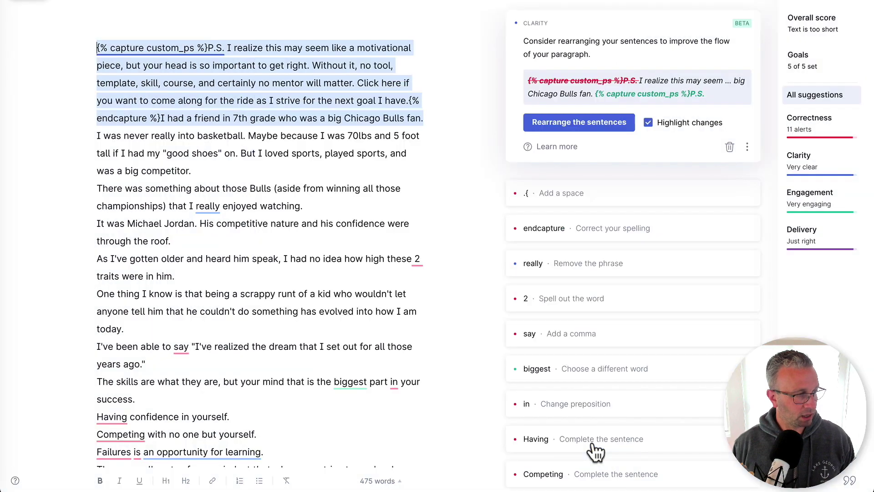
pyautogui.scroll(-3, 249, 371)
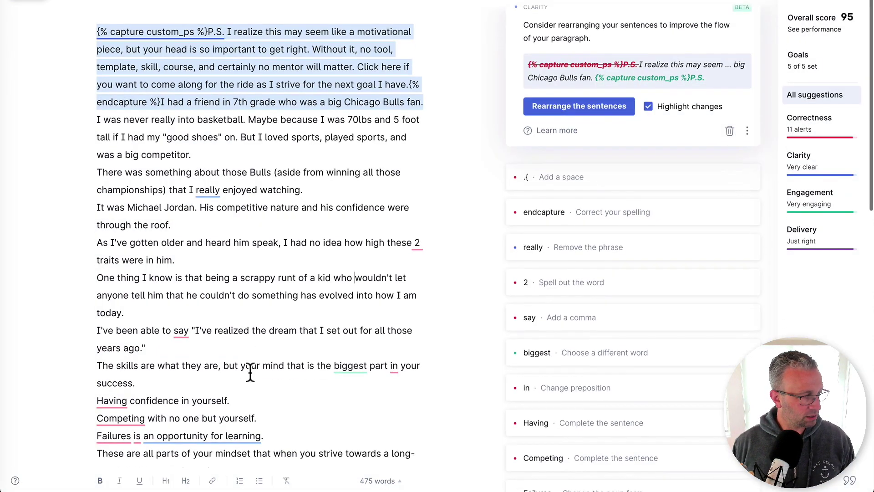
pyautogui.scroll(3, 214, 203)
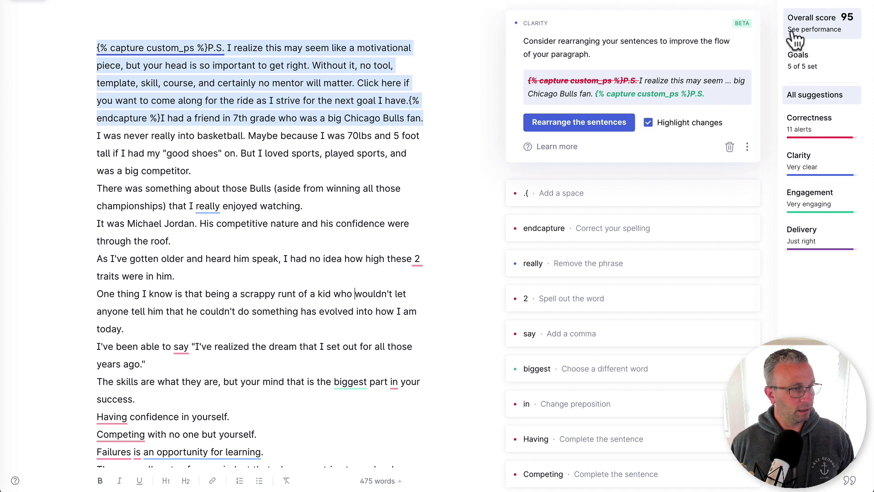
pyautogui.click(851, 32)
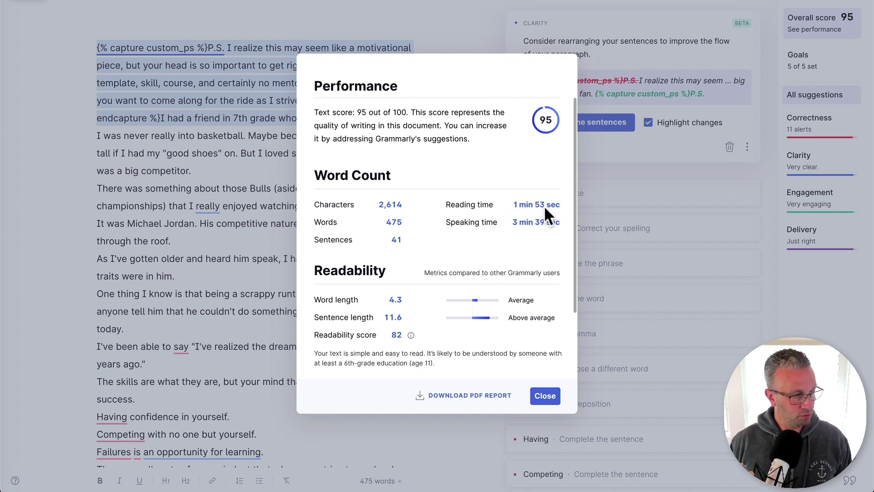
pyautogui.click(545, 396)
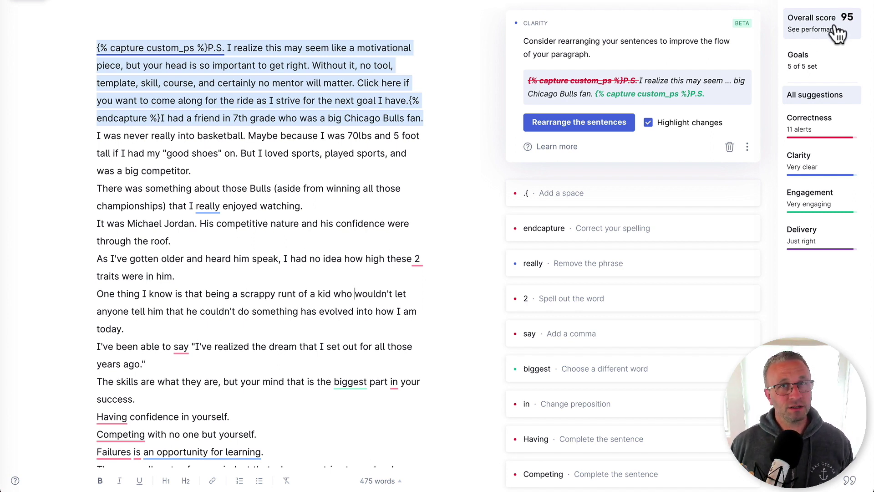
pyautogui.click(213, 272)
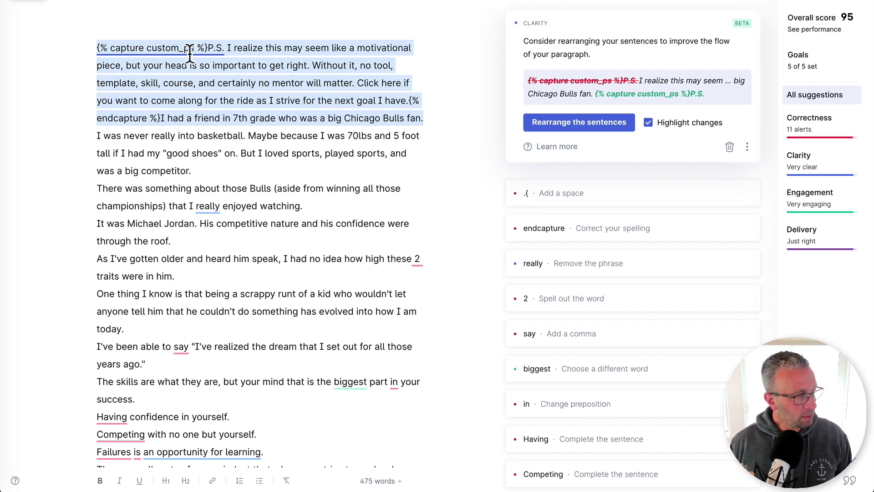
# Step: Dismiss Grammarly's sentence-rearranging suggestion and the 'endcapture' spelling alert
pyautogui.moveTo(126, 48); pyautogui.dragTo(234, 48)
pyautogui.click(311, 70)
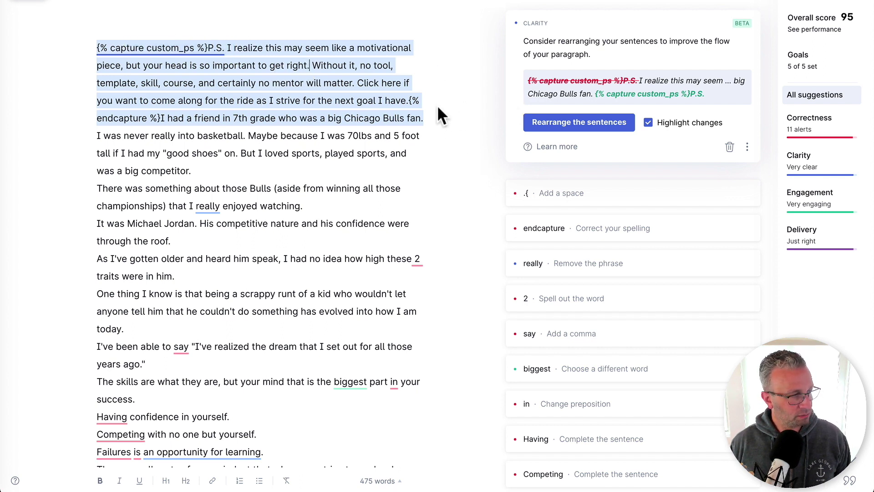
pyautogui.click(730, 147)
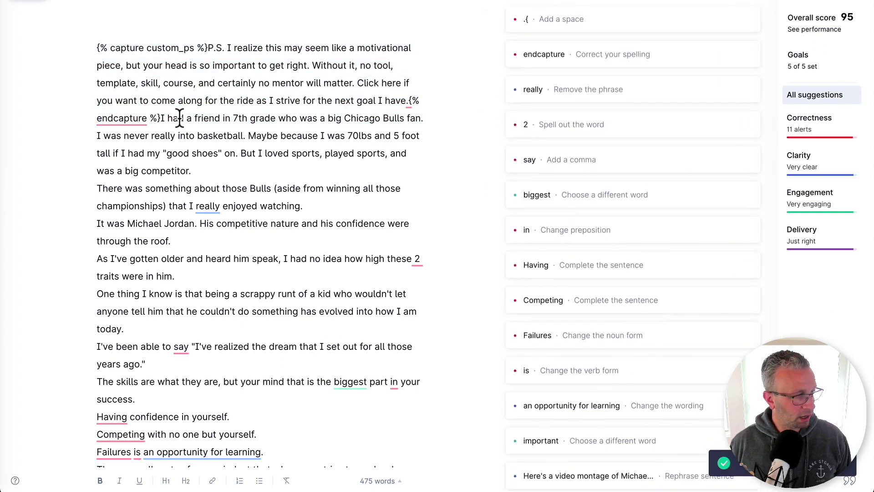
pyautogui.click(141, 119)
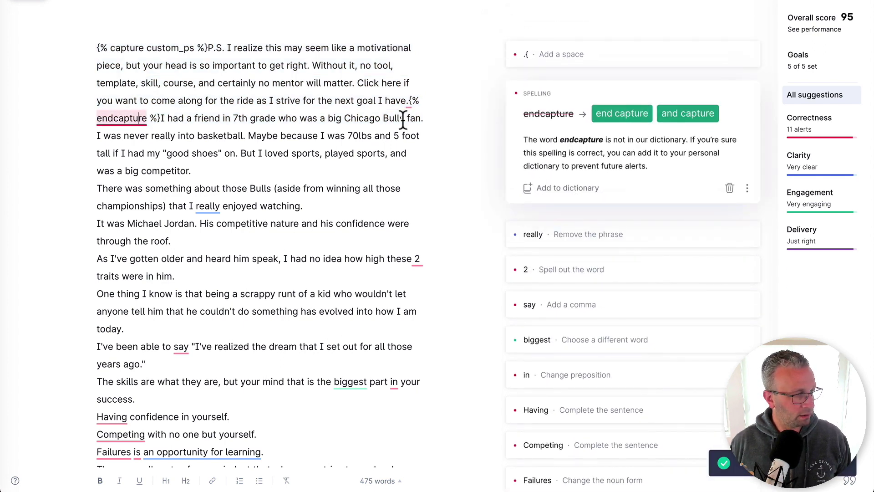
pyautogui.click(730, 189)
pyautogui.scroll(-2, 339, 111)
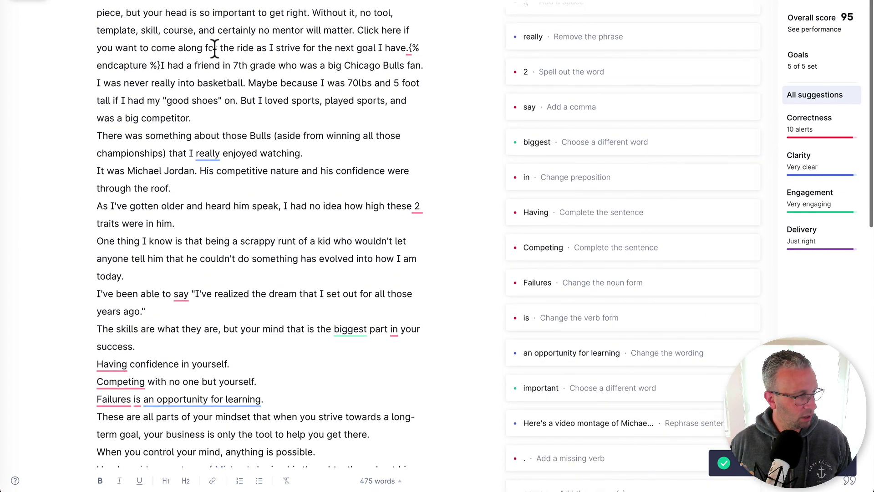
# Step: Remove the word 'really' and add a comma after 'say'
pyautogui.click(206, 152)
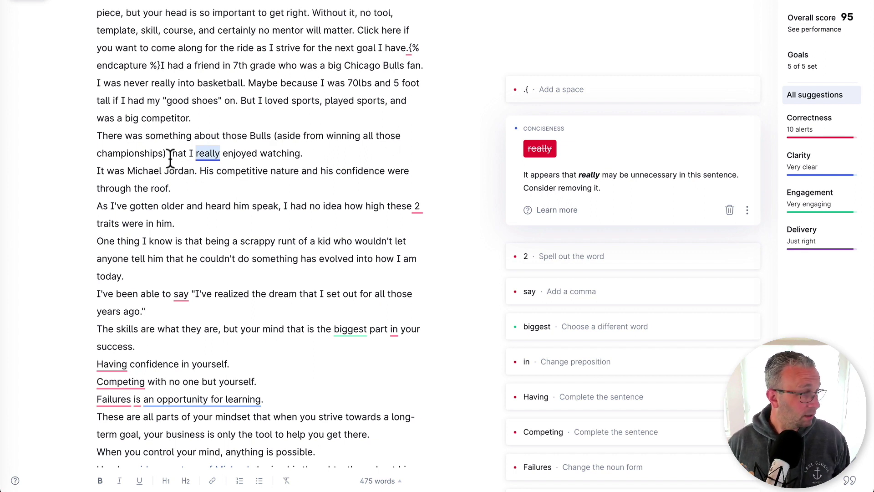
pyautogui.click(551, 153)
pyautogui.scroll(-2, 283, 209)
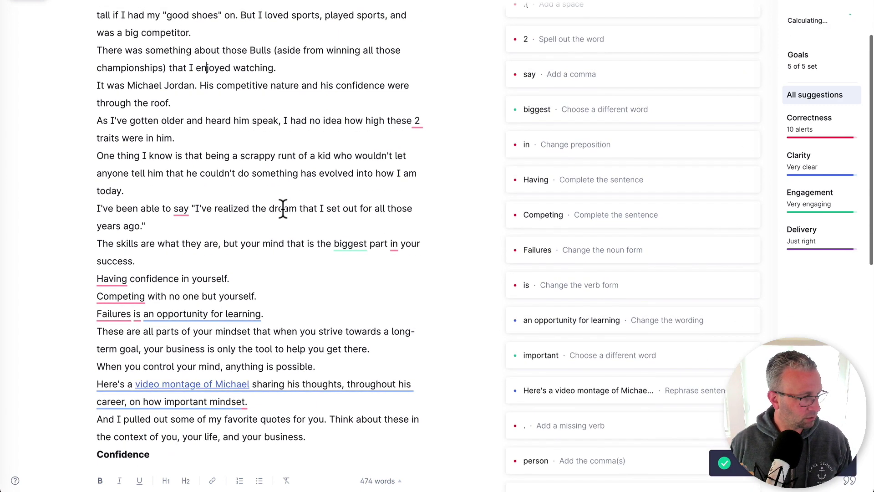
pyautogui.click(179, 208)
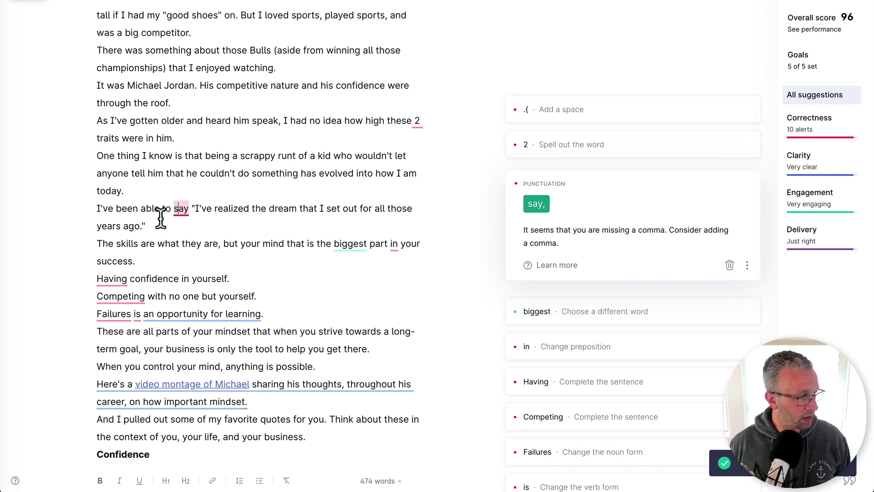
pyautogui.click(537, 204)
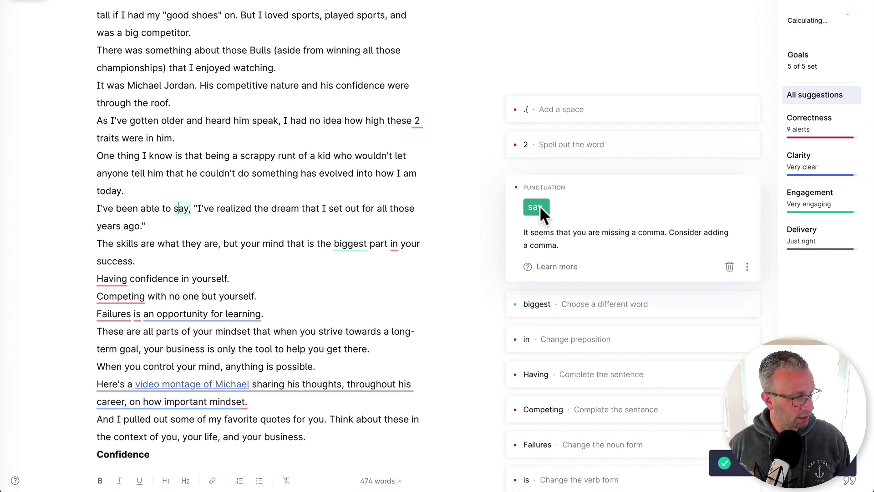
# Step: Dismiss the suggestion to replace 'biggest' and change 'in' to 'of'
pyautogui.click(348, 237)
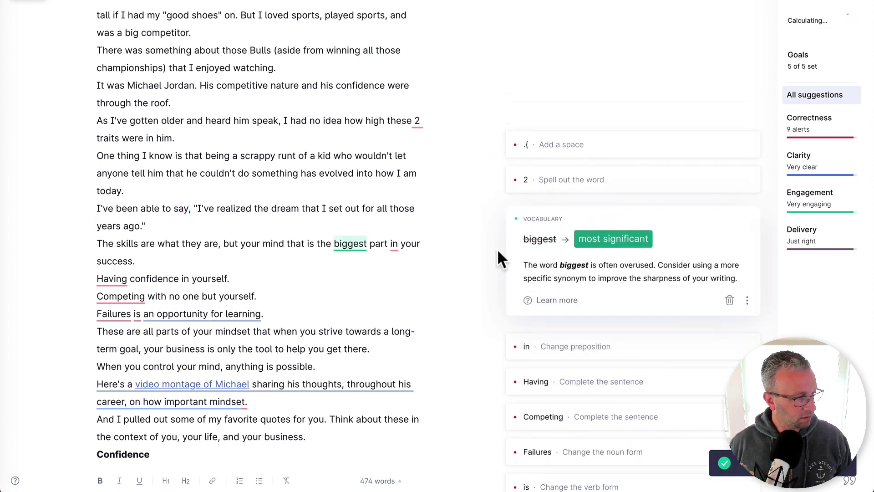
pyautogui.click(730, 301)
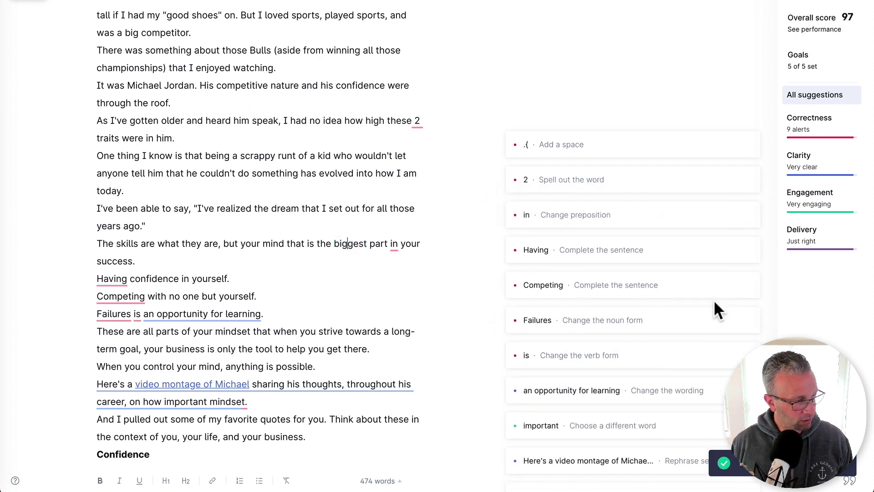
pyautogui.click(394, 243)
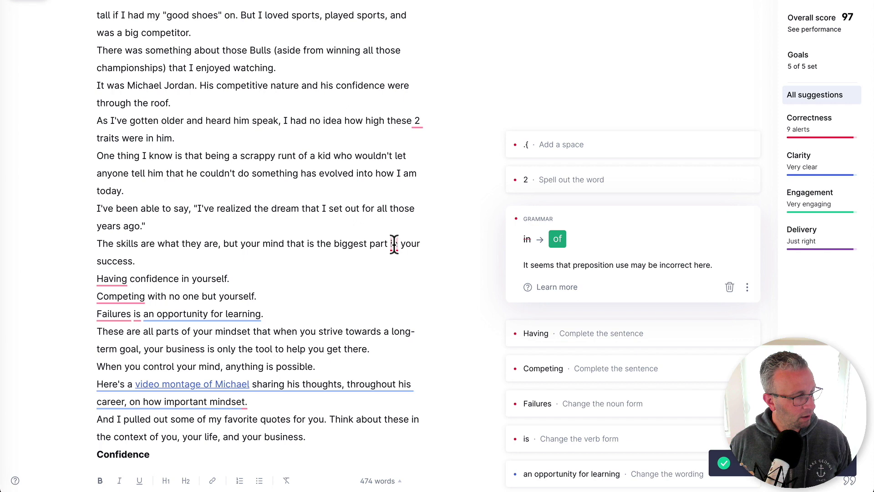
pyautogui.click(558, 238)
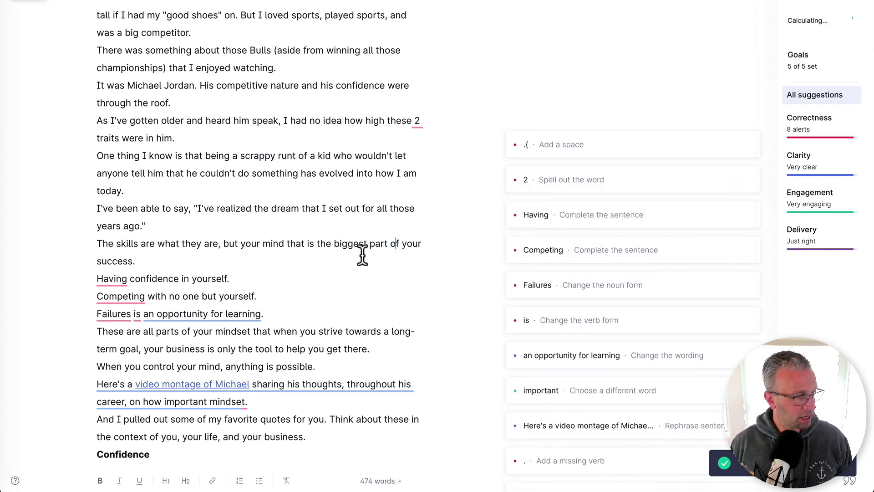
pyautogui.scroll(-2, 359, 253)
pyautogui.click(117, 211)
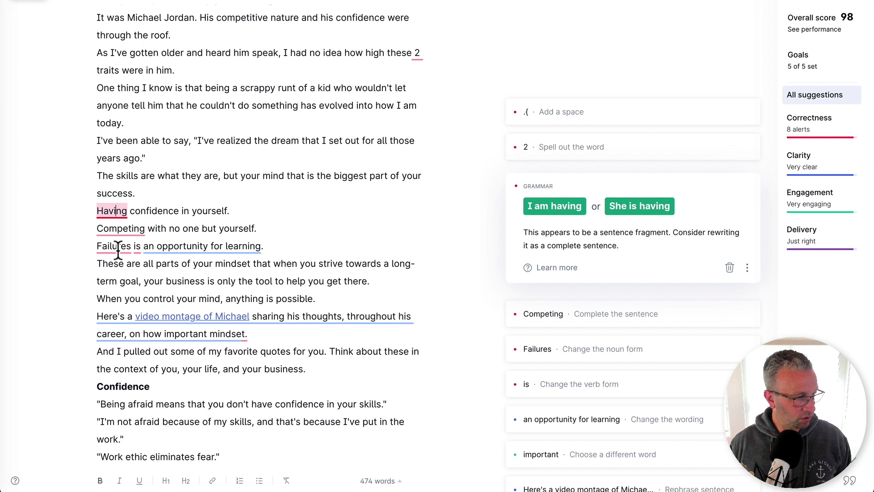
# Step: Dismiss the fragment alerts on 'Having' and 'Competing', and change 'Failures' to 'Failure'
pyautogui.click(731, 271)
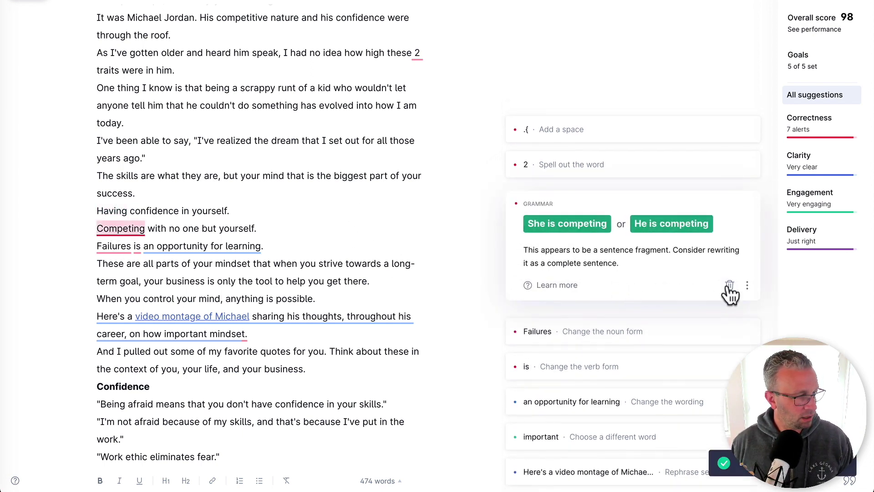
pyautogui.click(729, 286)
pyautogui.click(117, 245)
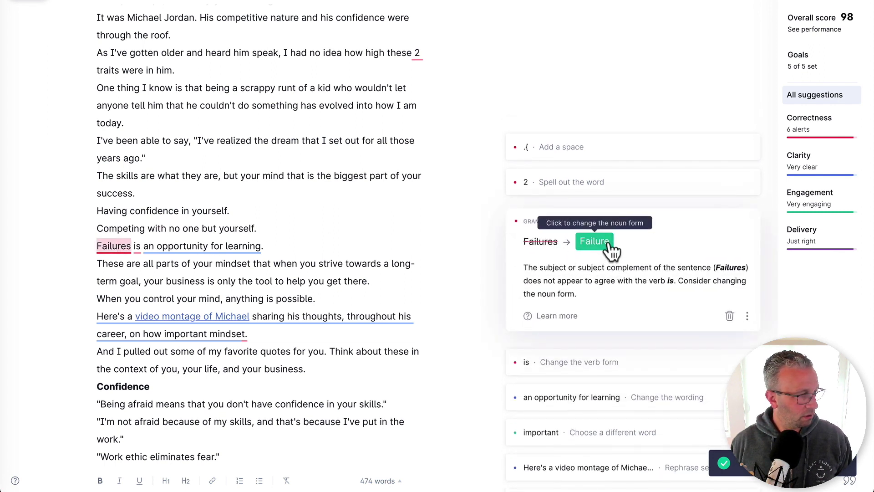
pyautogui.click(594, 241)
# Step: Reword 'an opportunity for learning' to 'a learning opportunity' and view the montage sentence's clarity suggestion
pyautogui.click(161, 245)
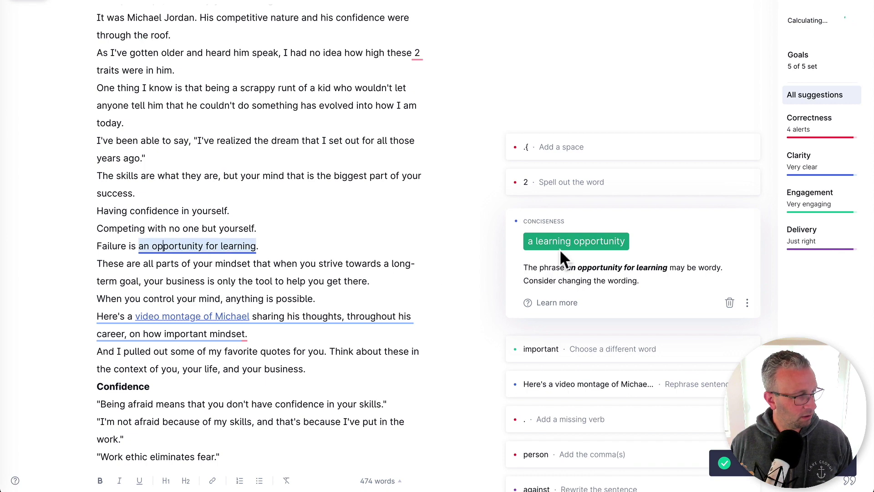
pyautogui.click(567, 241)
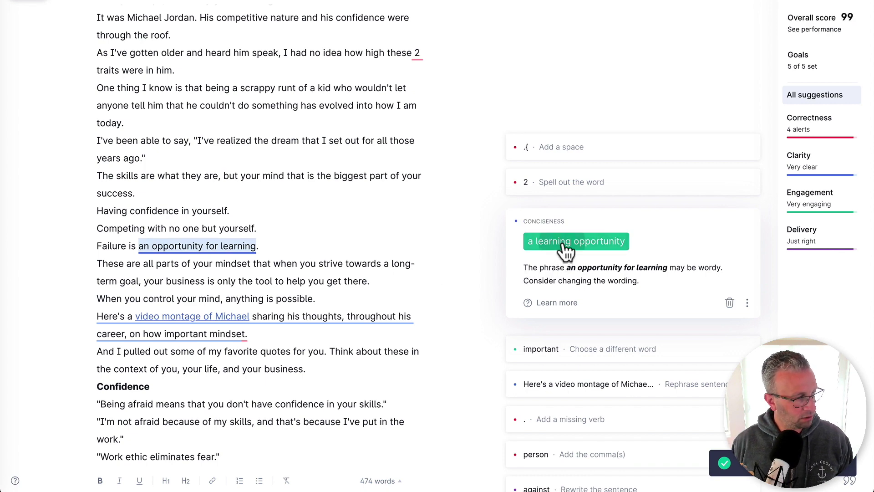
pyautogui.scroll(-1, 292, 259)
pyautogui.scroll(-3, 293, 259)
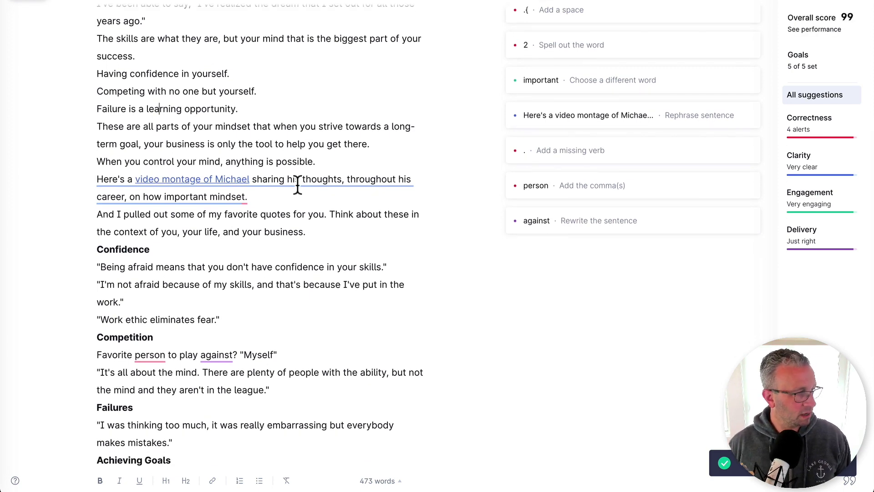
pyautogui.click(297, 185)
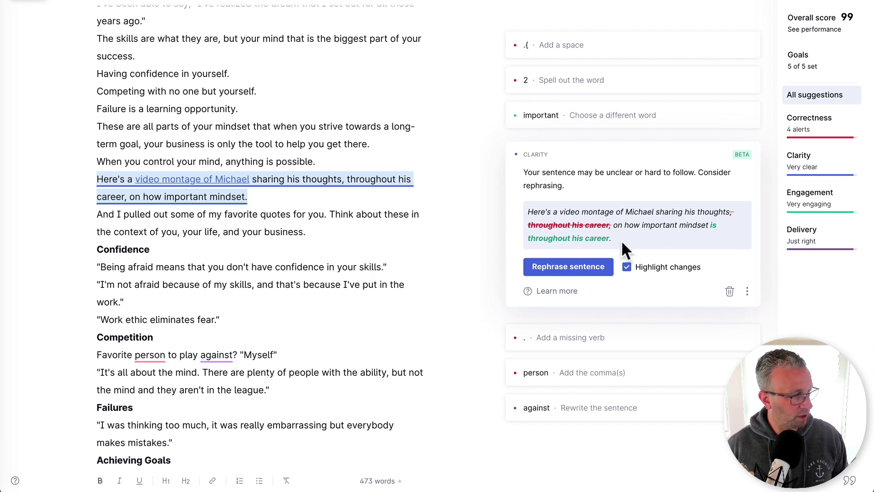
# Step: Apply the rephrasing ending 'how important mindset is throughout his career' and dismiss the 'vital' suggestion
pyautogui.click(570, 273)
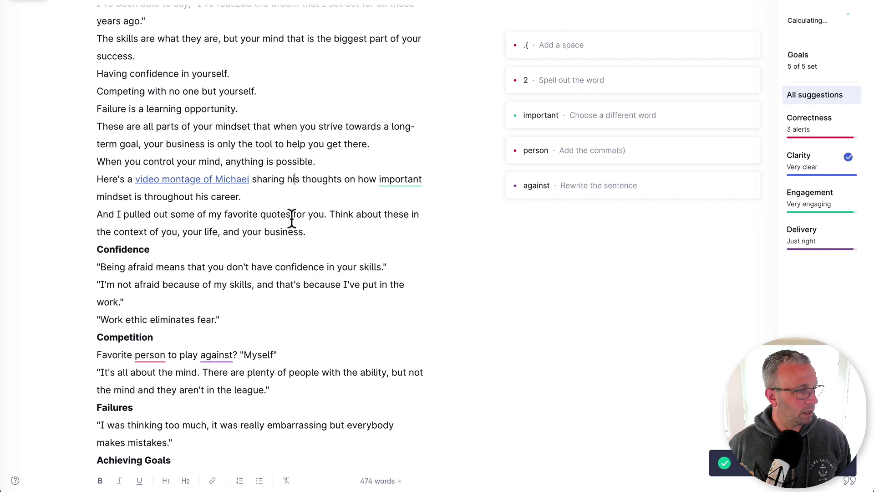
pyautogui.click(396, 179)
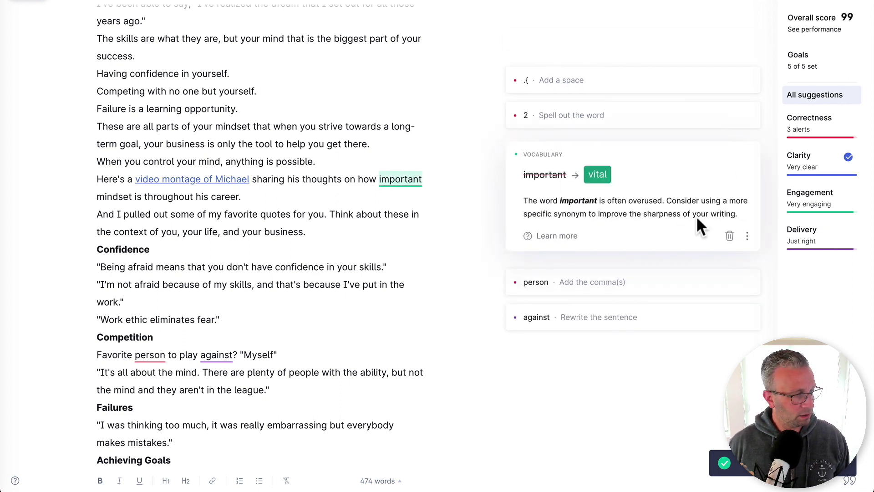
pyautogui.click(729, 236)
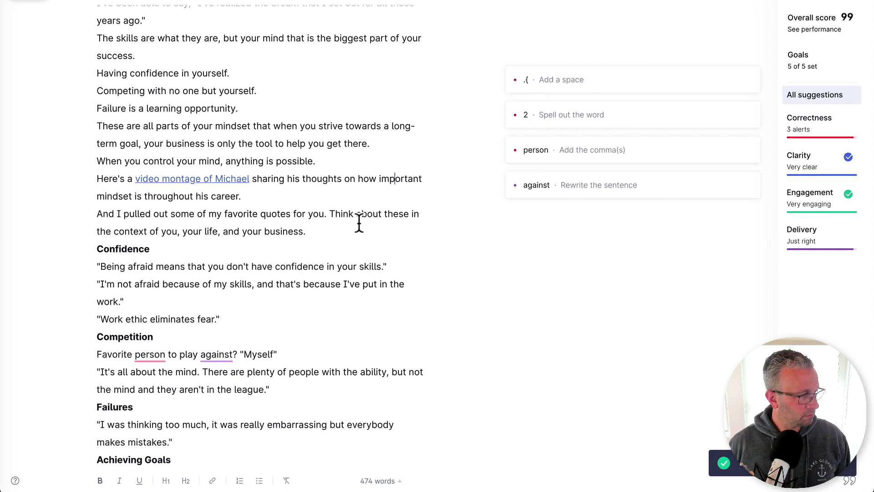
# Step: Dismiss the comma suggestion after 'person' and view the performance report (474 words, readability 82)
pyautogui.scroll(-3, 360, 223)
pyautogui.click(157, 209)
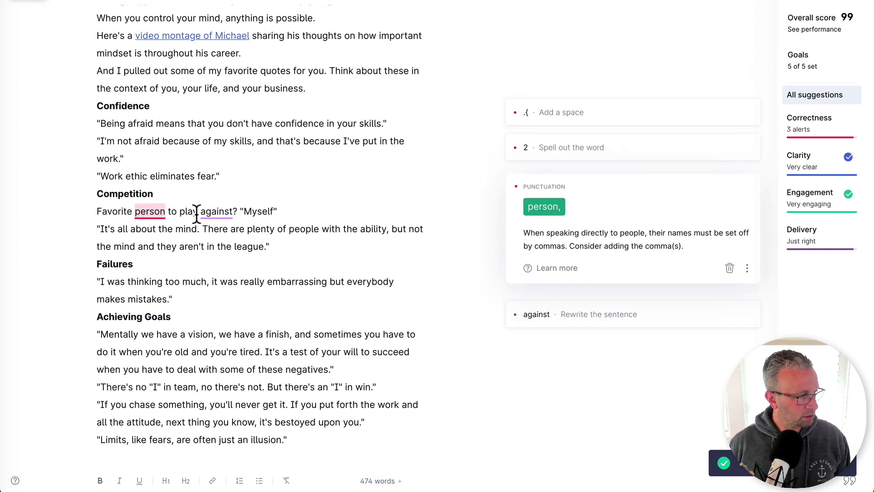
pyautogui.click(227, 207)
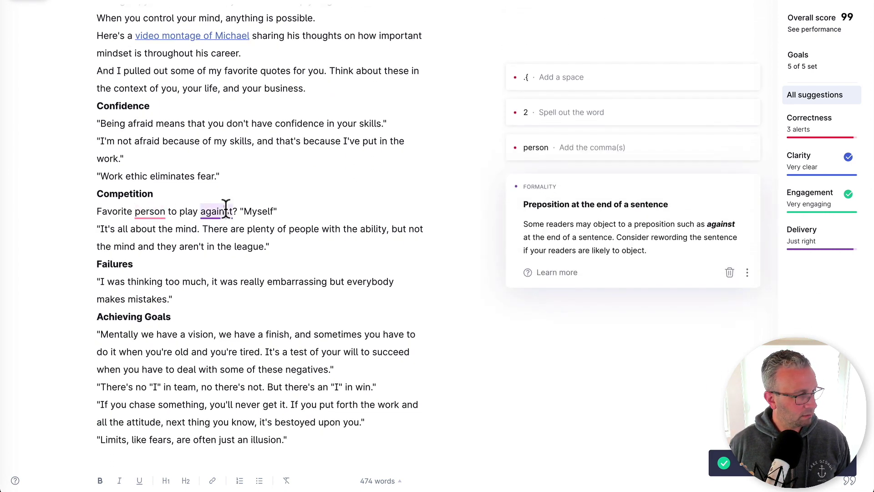
pyautogui.click(158, 212)
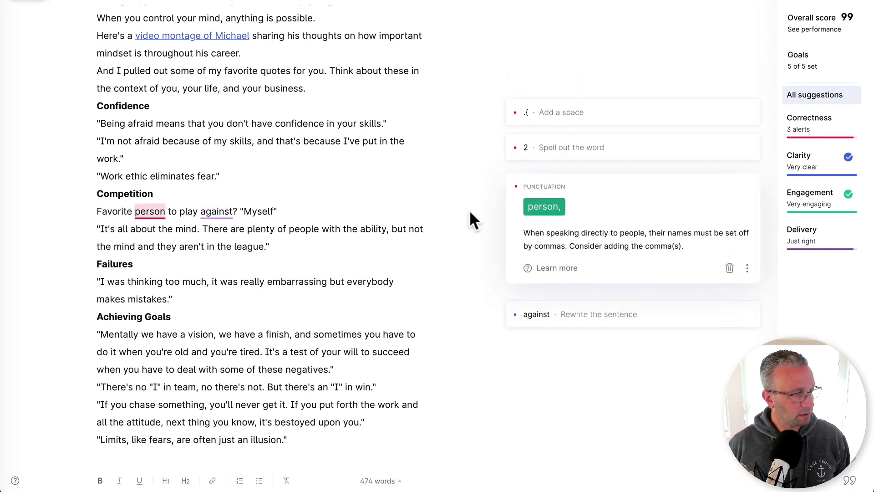
pyautogui.click(729, 269)
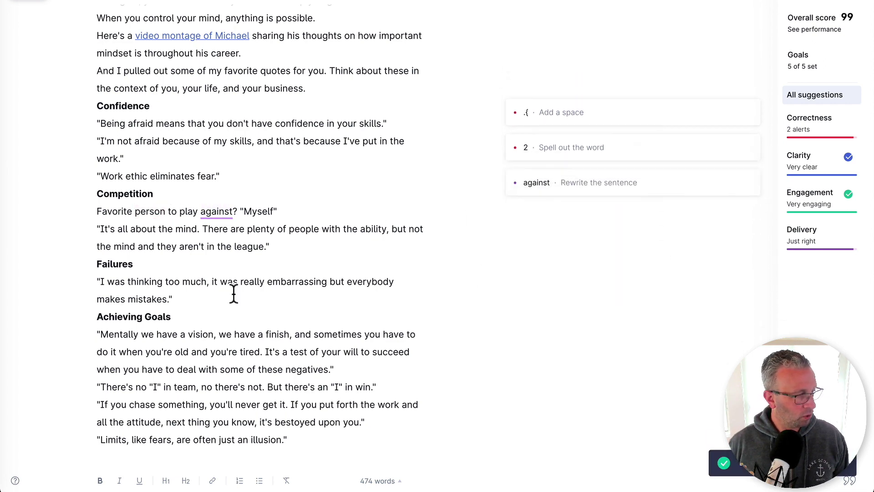
pyautogui.scroll(10, 248, 391)
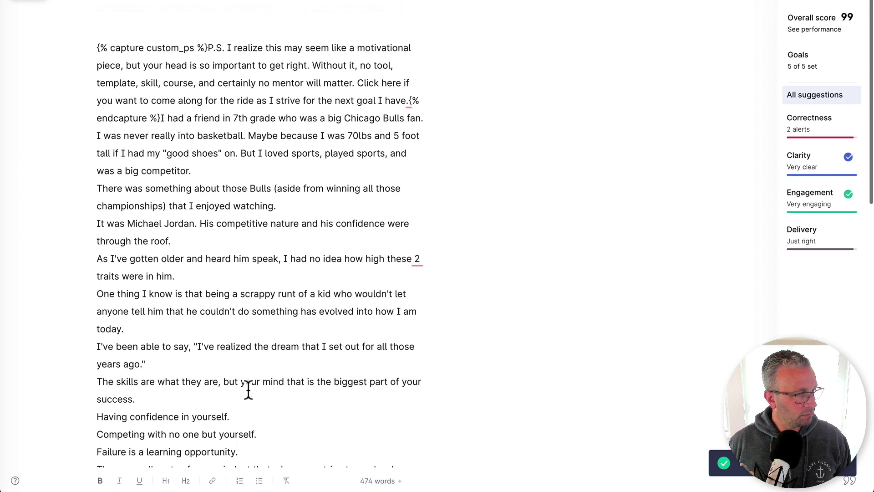
pyautogui.click(831, 28)
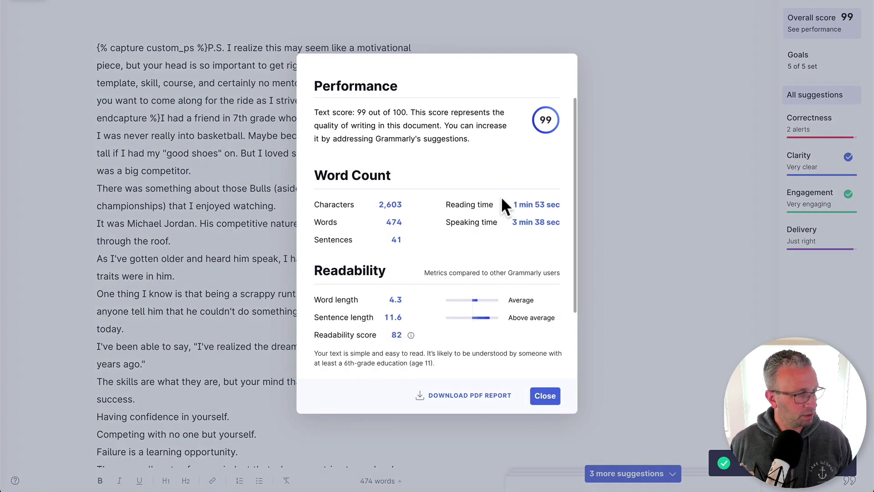
# Step: Close the performance report, dismiss the spell-out suggestion for '2', and select the whole article
pyautogui.click(540, 394)
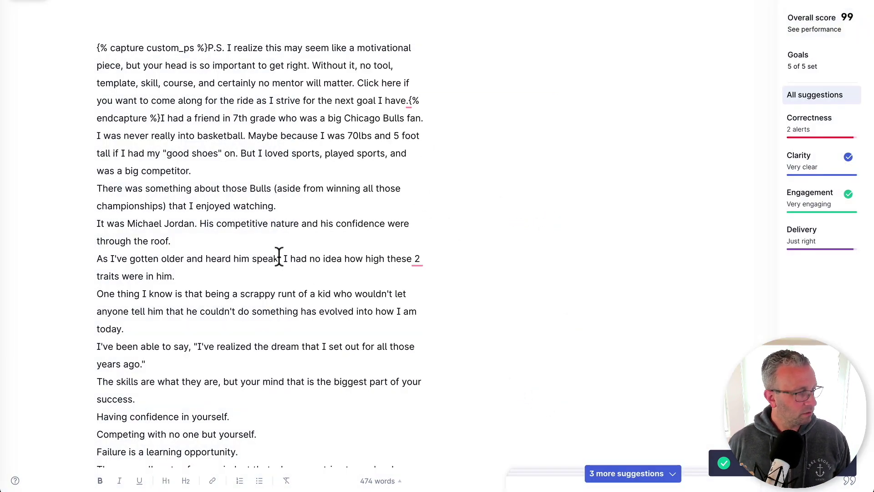
pyautogui.click(420, 258)
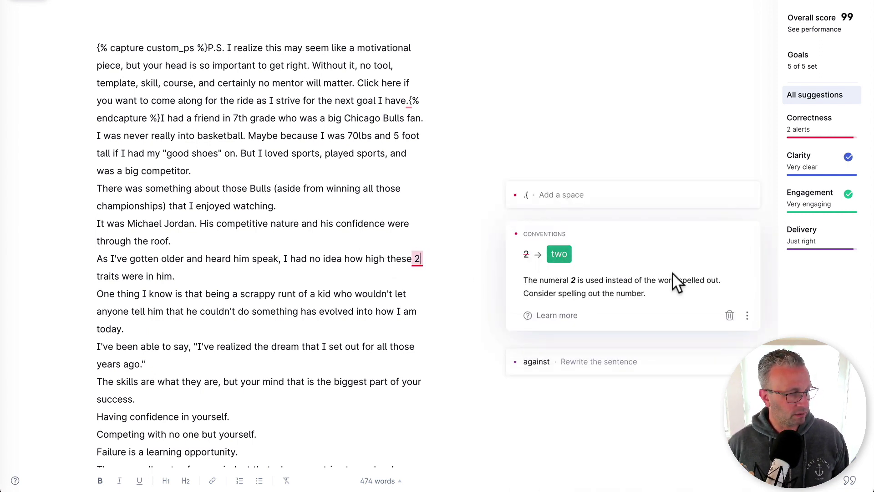
pyautogui.click(731, 316)
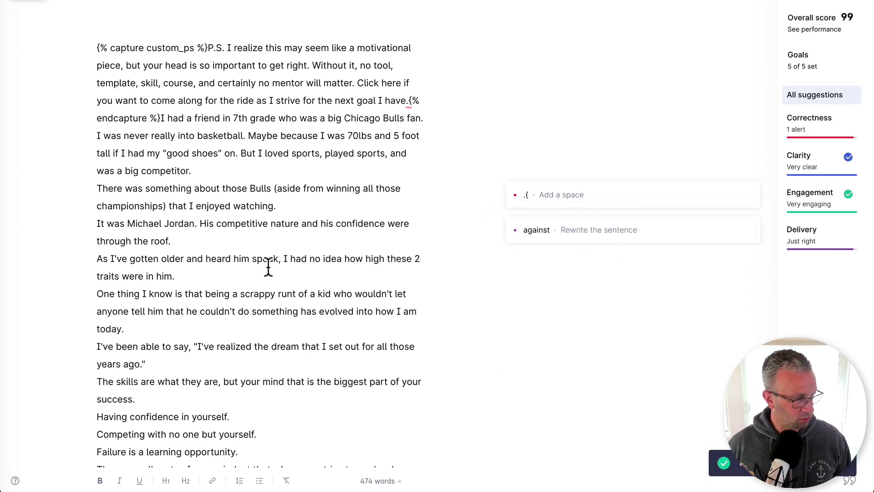
pyautogui.hotkey('ctrl', 'a')
pyautogui.press('super+c')
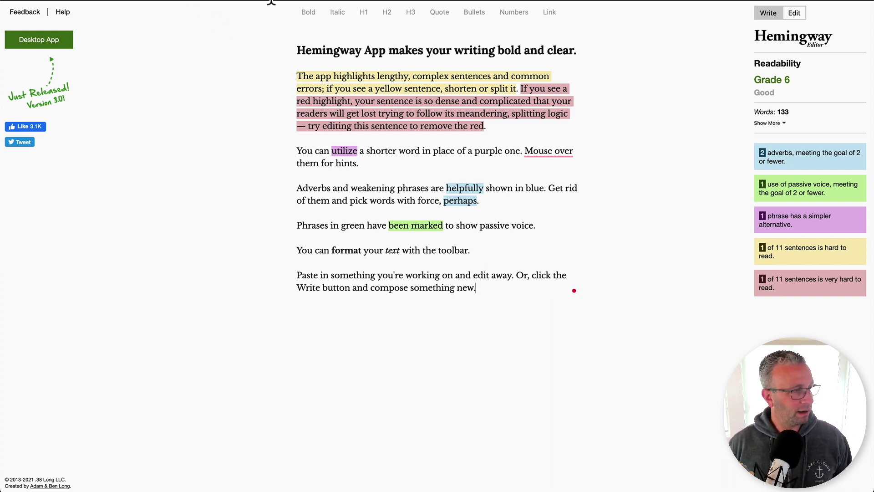
# Step: Replace Hemingway Editor's sample text with the pasted 474-word article
pyautogui.press('super+a')
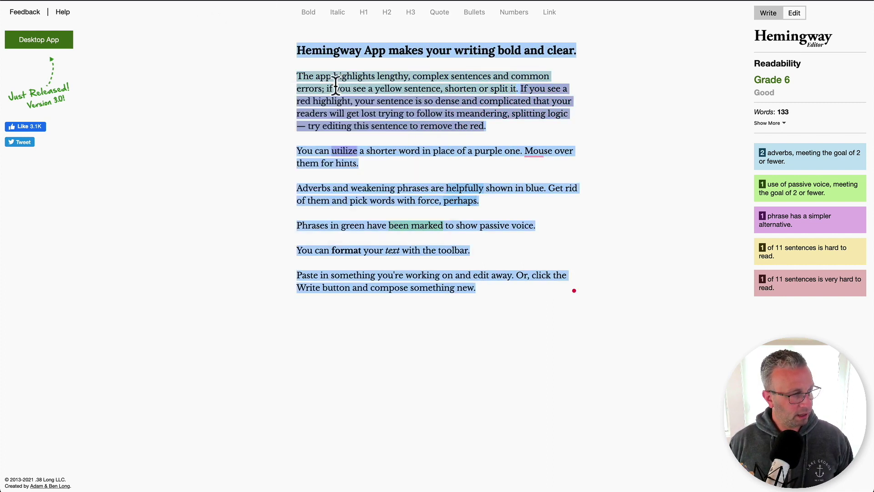
pyautogui.press('BackSpace')
pyautogui.press('super+v')
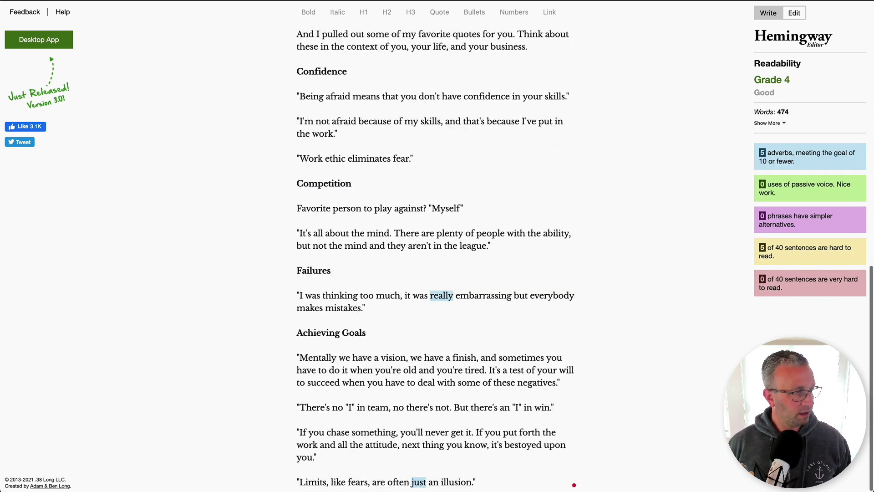
pyautogui.scroll(15, 402, 197)
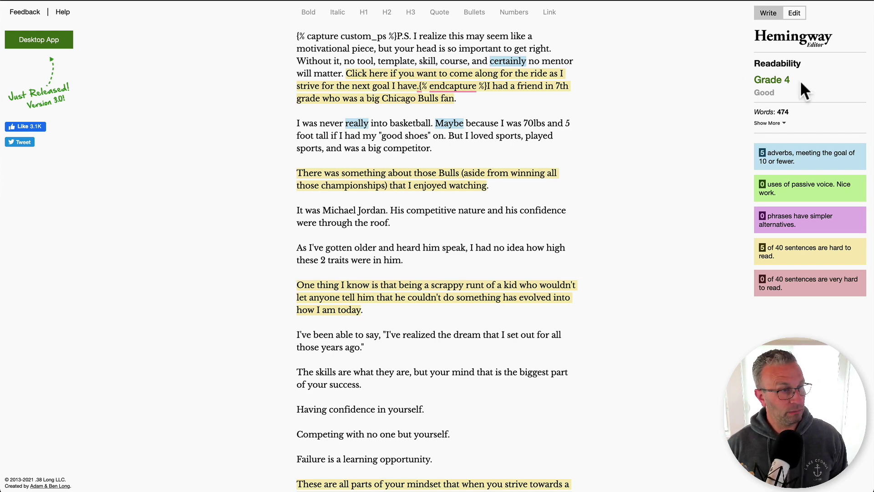
pyautogui.moveTo(774, 73); pyautogui.dragTo(754, 82)
pyautogui.click(777, 81)
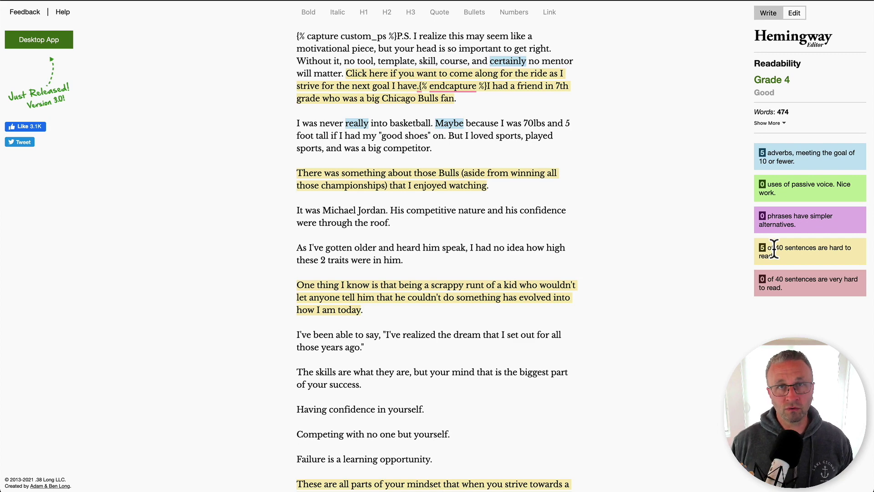
pyautogui.scroll(1, 507, 229)
pyautogui.click(508, 228)
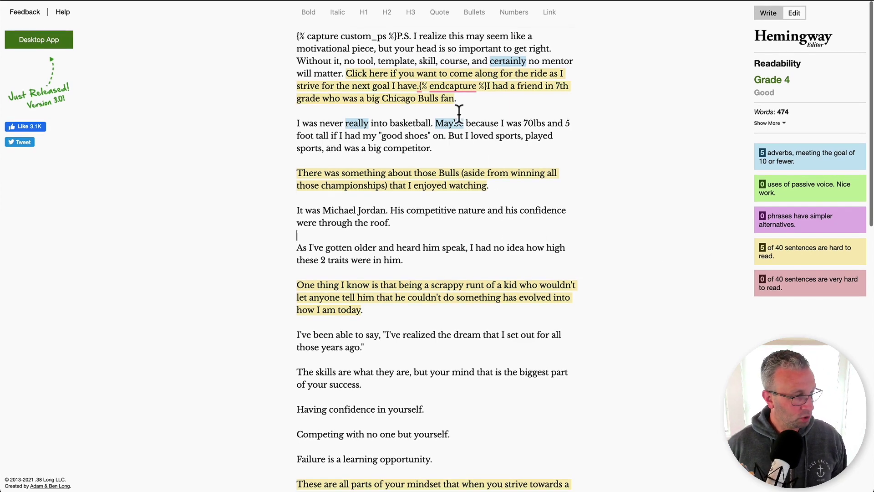
pyautogui.scroll(-1, 511, 66)
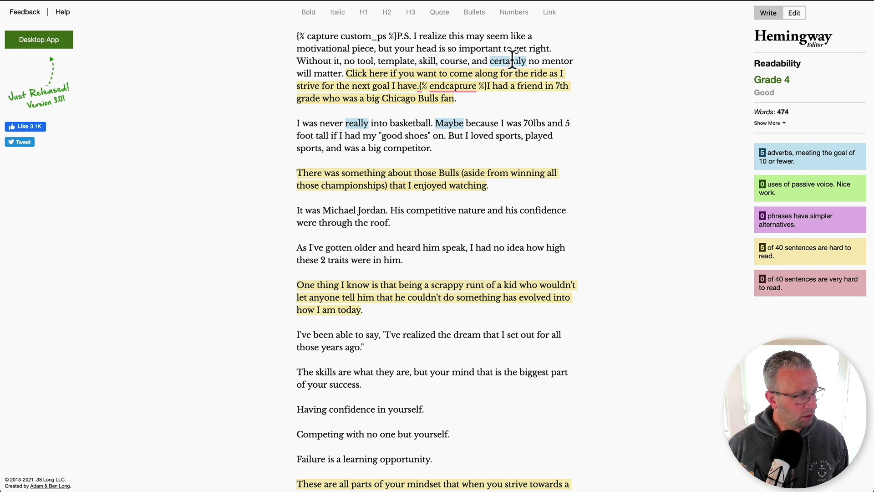
pyautogui.click(513, 64)
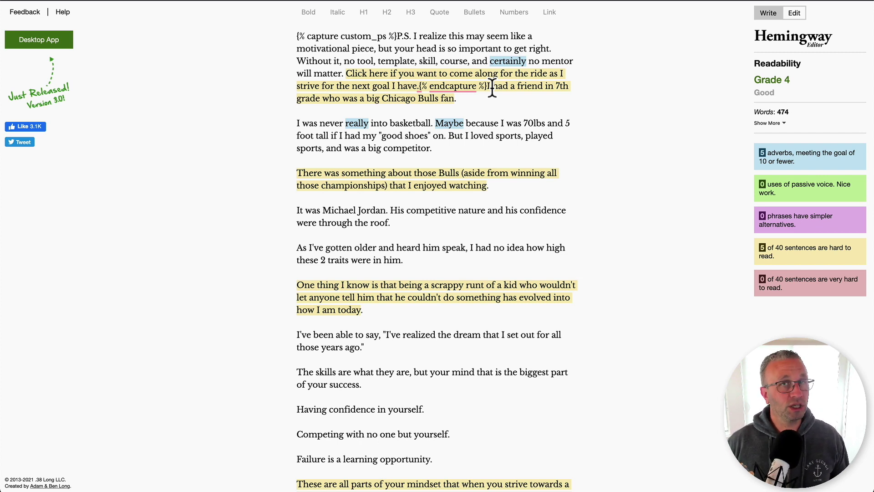
pyautogui.moveTo(355, 122)
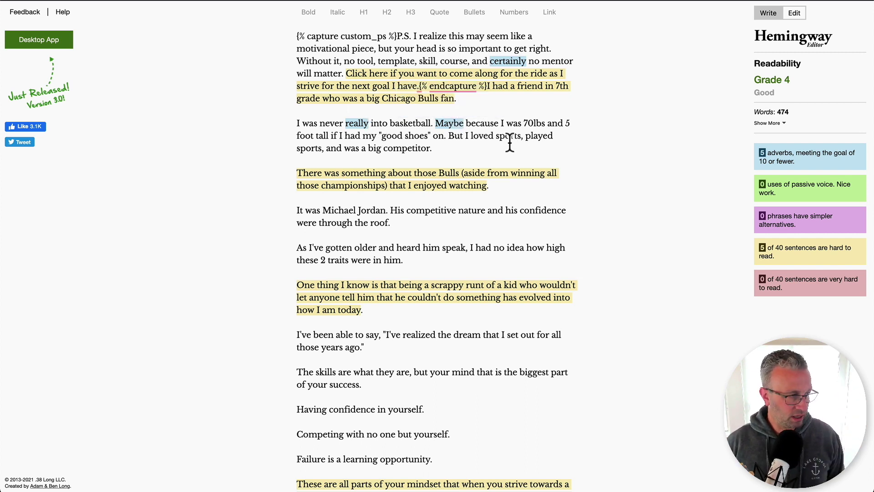
pyautogui.click(466, 173)
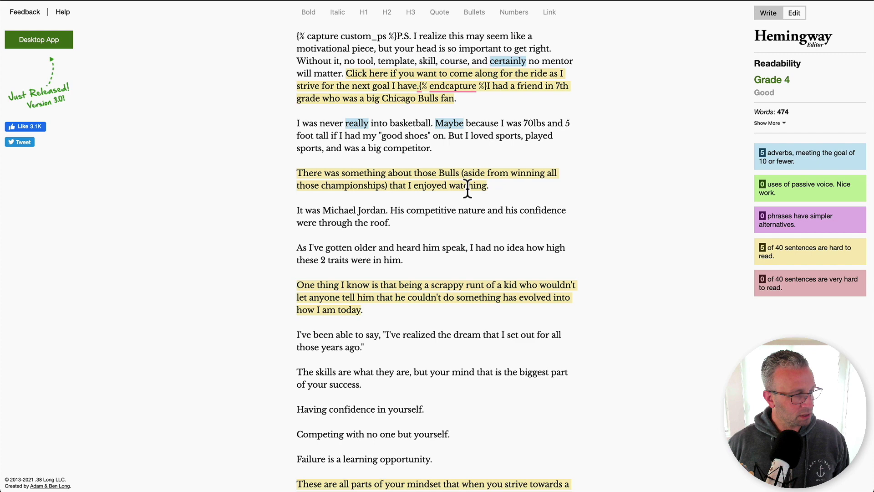
pyautogui.scroll(-5, 461, 187)
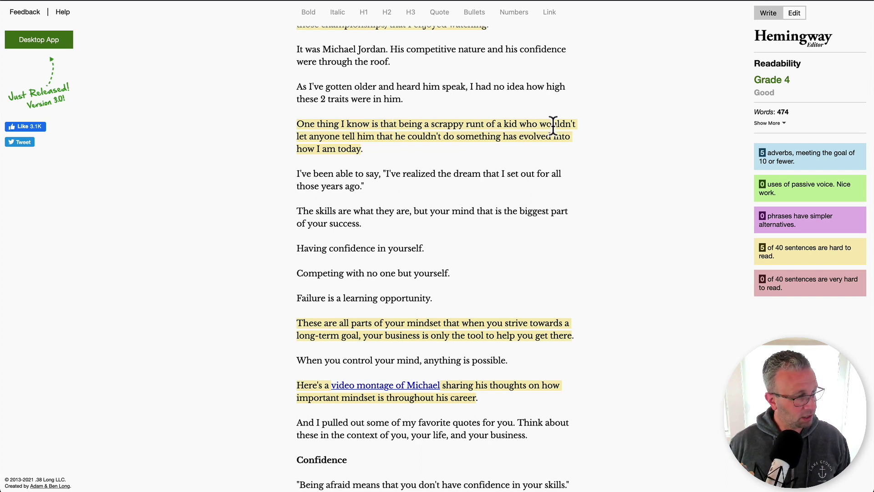
pyautogui.click(345, 136)
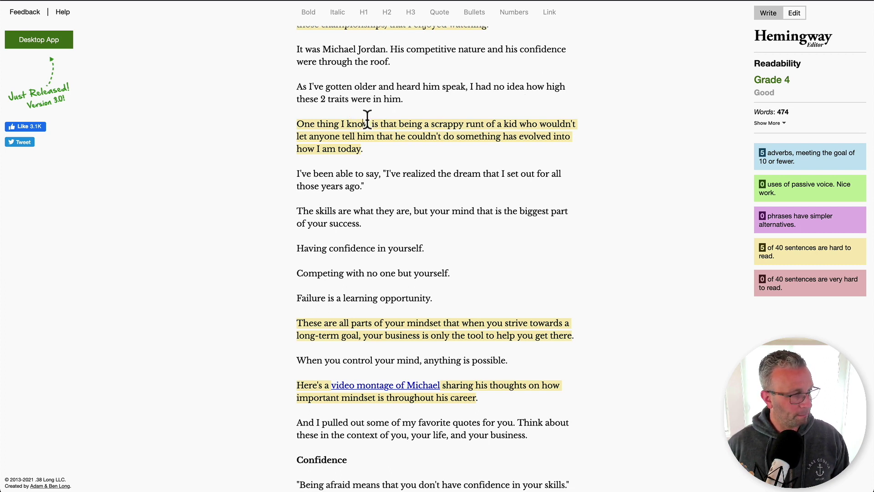
# Step: Replace the opening words before 'being a scrappy runt' with 'B'
pyautogui.moveTo(404, 124); pyautogui.dragTo(263, 135)
pyautogui.write('B')
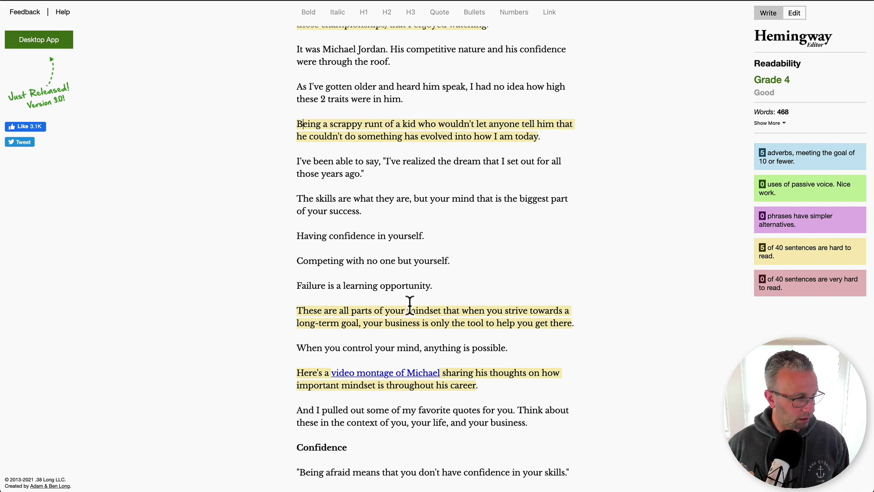
pyautogui.scroll(-5, 410, 304)
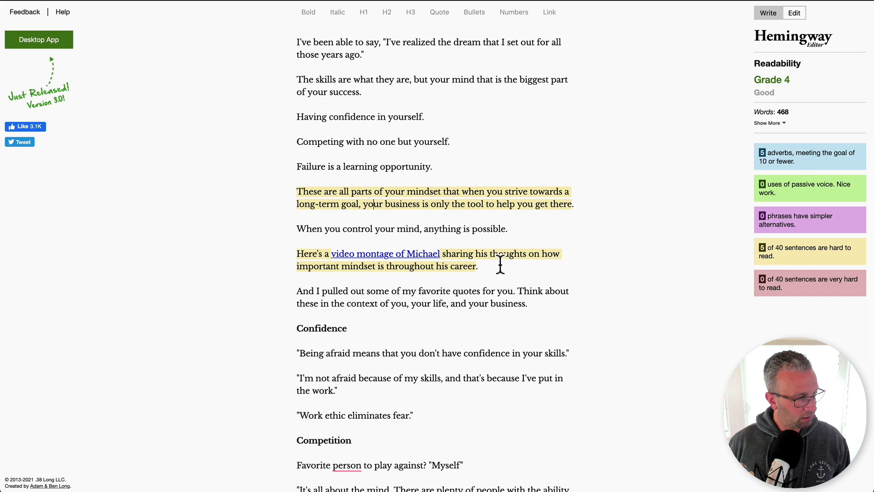
pyautogui.scroll(-7, 462, 266)
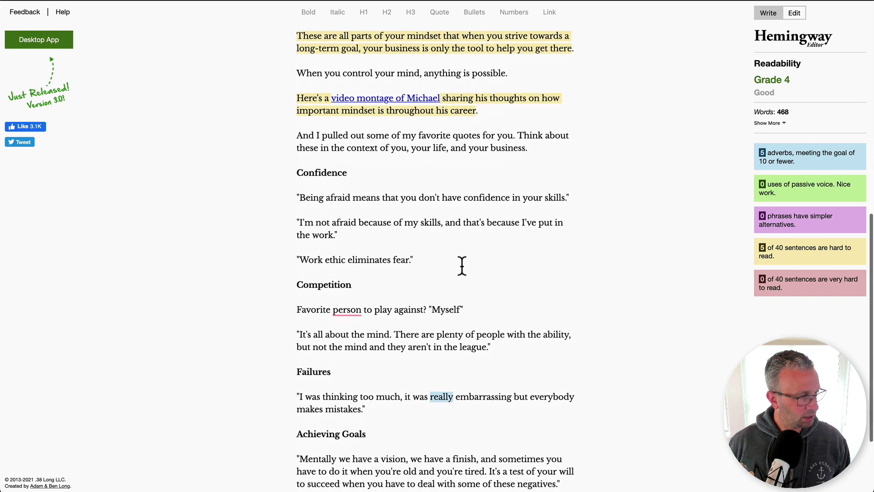
# Step: Change 'is' to 'was' in the montage sentence and select the whole sentence
pyautogui.click(461, 110)
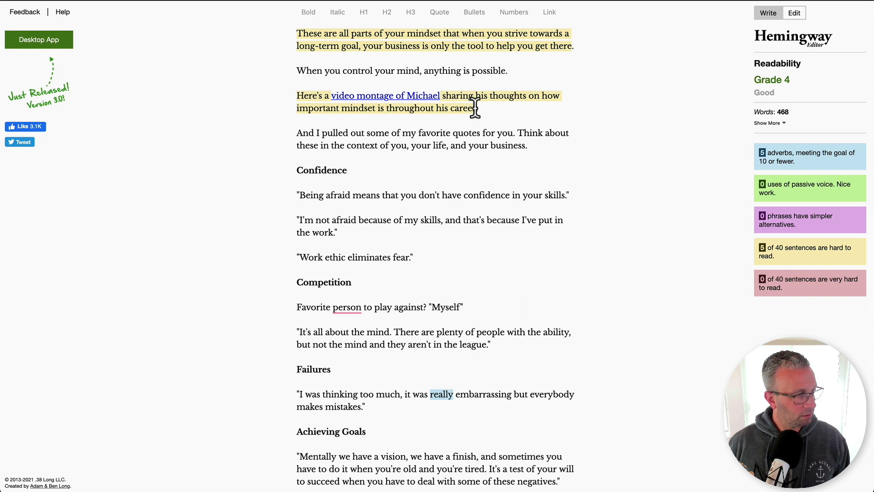
pyautogui.doubleClick(380, 109)
pyautogui.moveTo(380, 111); pyautogui.dragTo(385, 111)
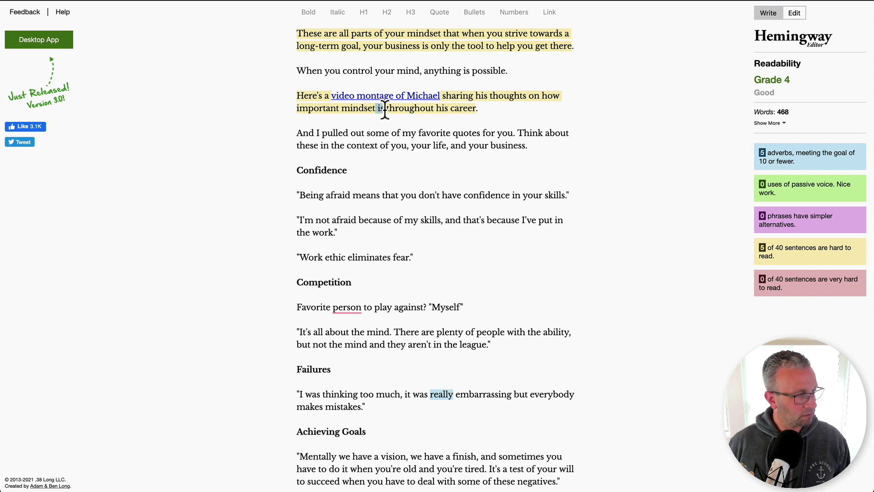
pyautogui.write('was')
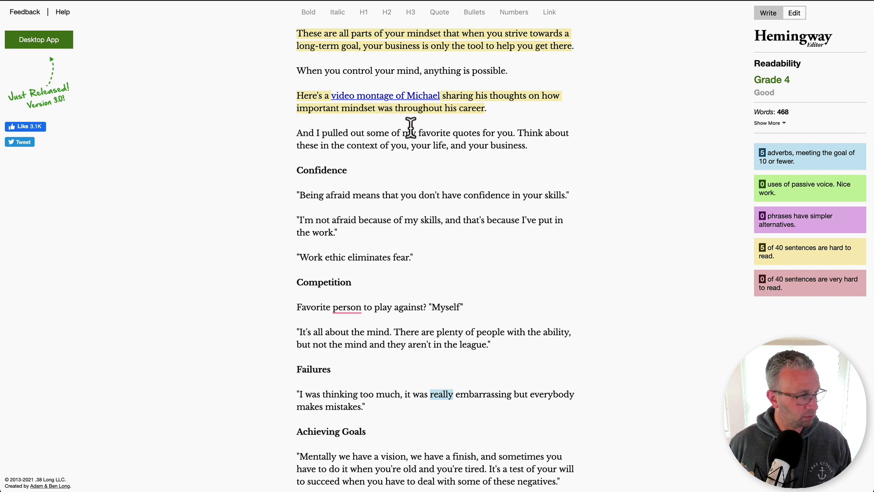
pyautogui.moveTo(486, 108); pyautogui.dragTo(296, 99)
pyautogui.press('super+c')
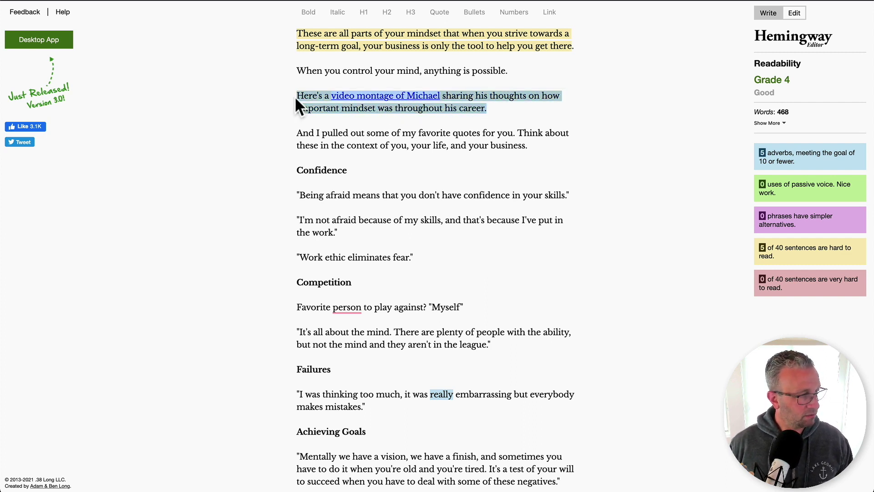
# Step: Paste the corrected 'was' version over the montage sentence in Grammarly
pyautogui.press('super+Tab')
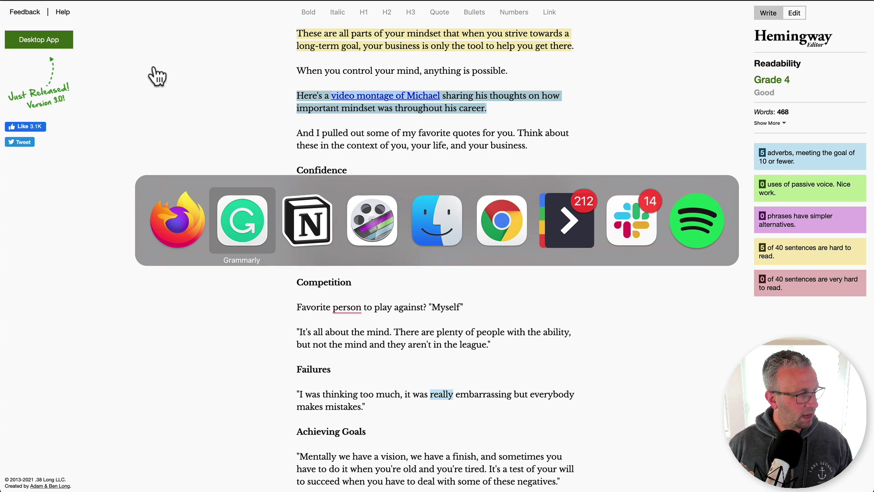
pyautogui.scroll(-10, 258, 294)
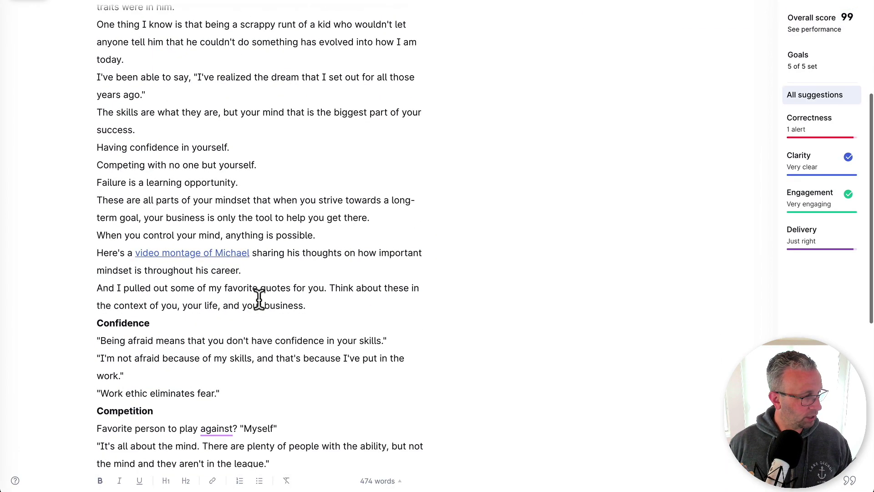
pyautogui.moveTo(251, 270); pyautogui.dragTo(87, 252)
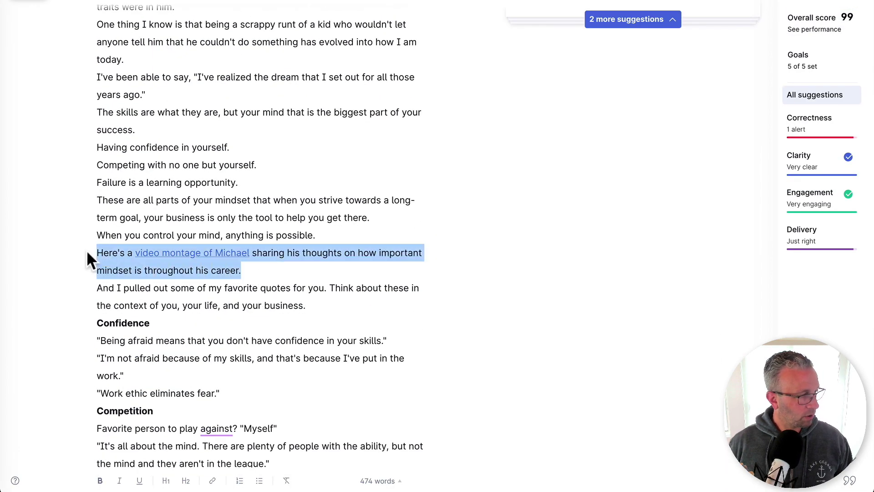
pyautogui.press('super+v')
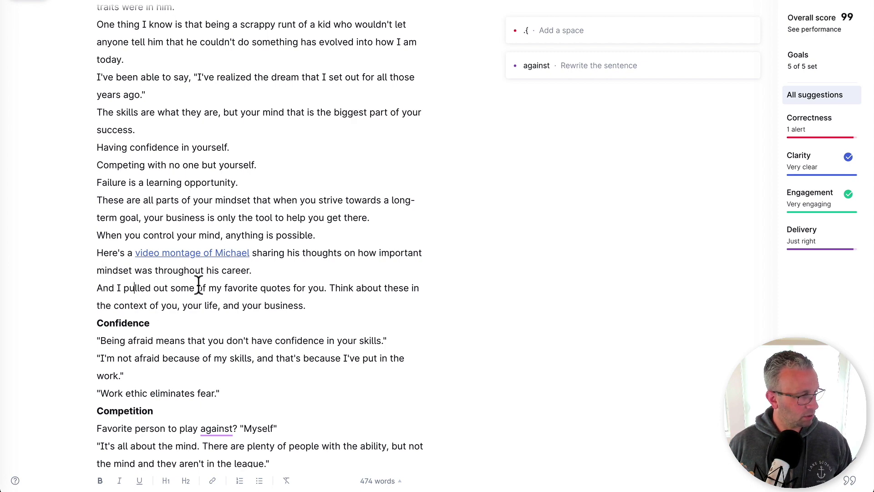
# Step: Recheck the text in Hemingway Editor, then select the entire Grammarly document
pyautogui.press('super+Tab')
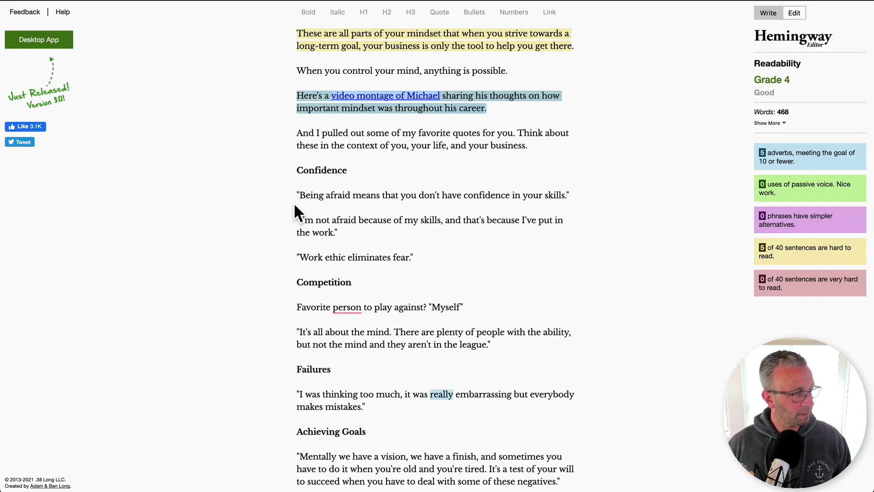
pyautogui.click(395, 170)
pyautogui.scroll(-3, 395, 170)
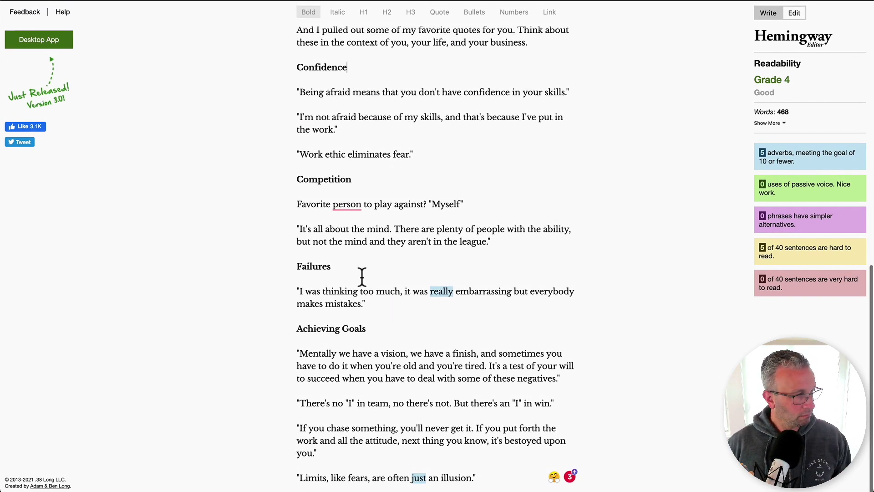
pyautogui.scroll(10, 361, 279)
pyautogui.press('super+Tab')
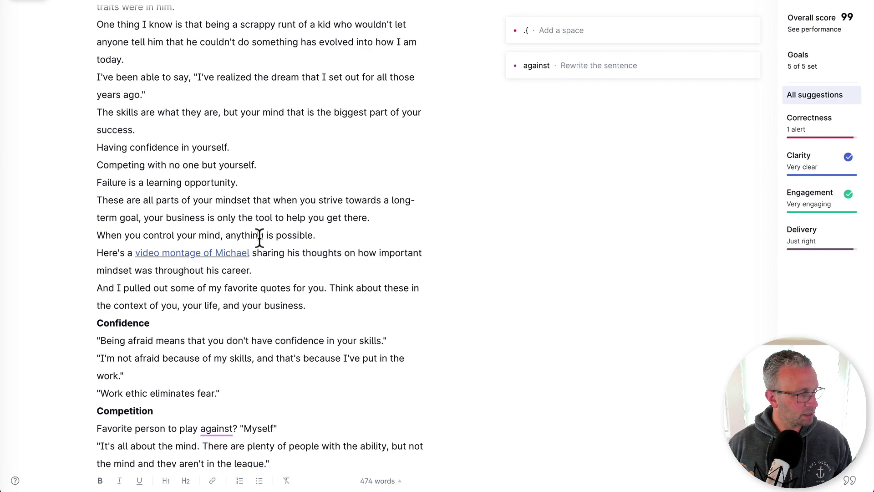
pyautogui.press('super+a')
pyautogui.press('super+Tab')
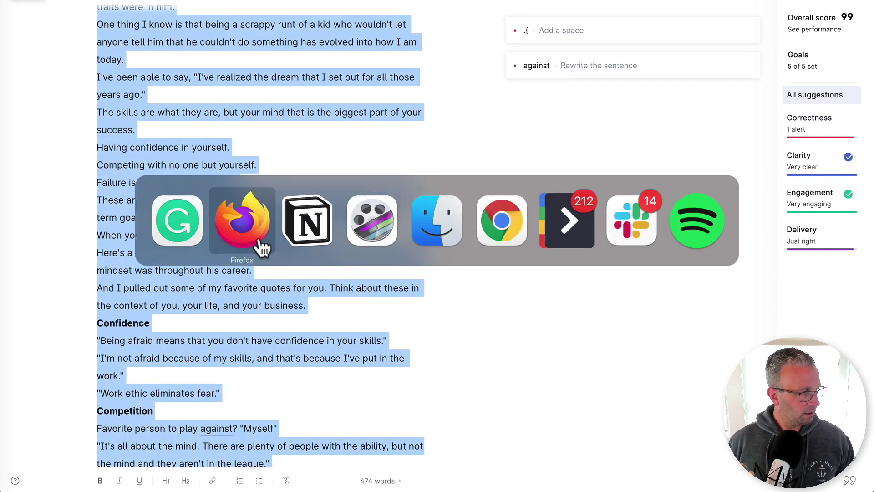
# Step: Bring the Jarvis browser window forward and open its Templates library
pyautogui.click(302, 239)
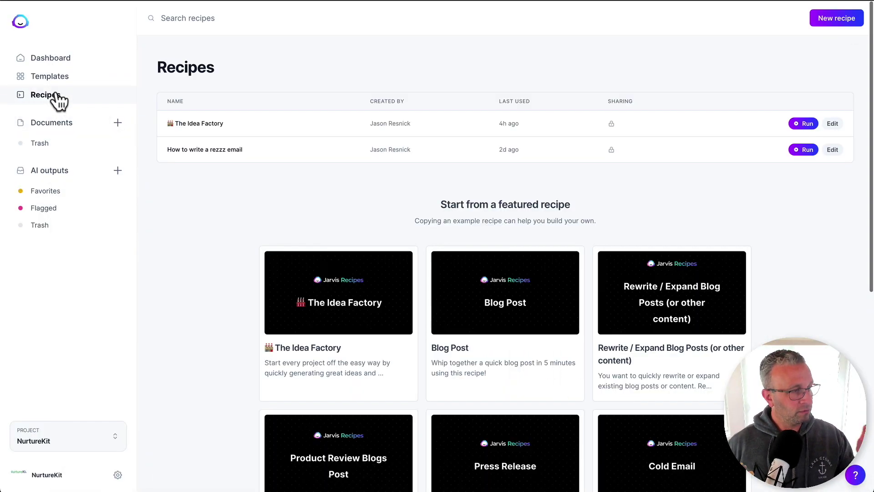
pyautogui.click(55, 82)
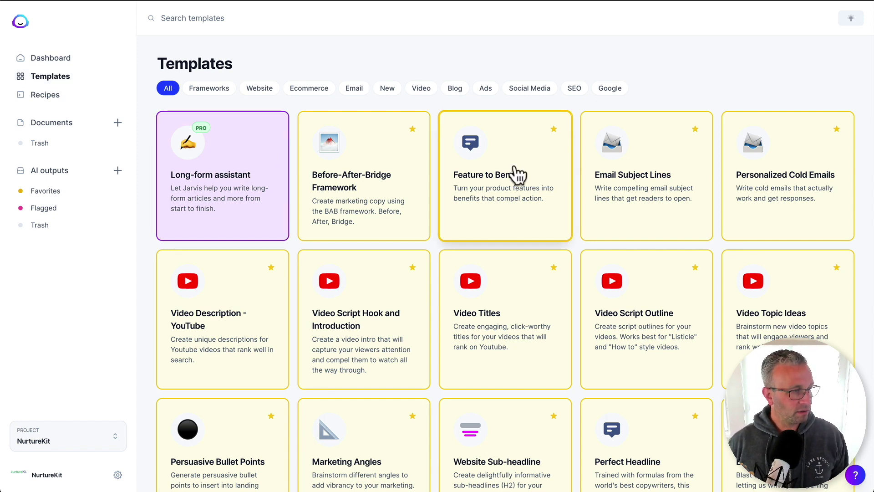
# Step: Scroll the NurtureKit templates grid to find the Email Subject Lines template
pyautogui.scroll(-3, 515, 175)
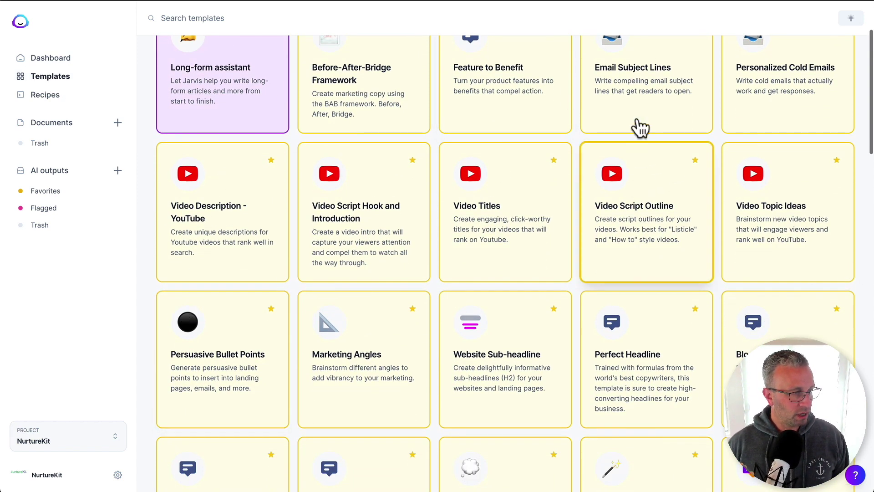
pyautogui.scroll(1, 643, 142)
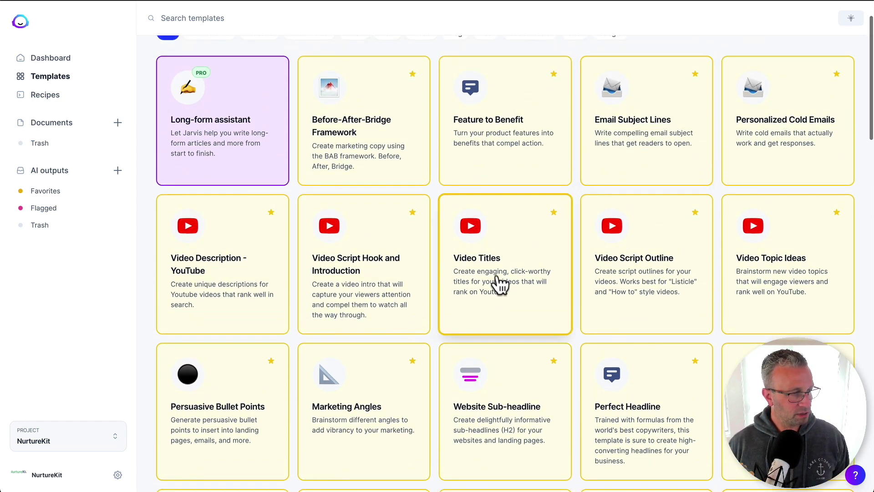
pyautogui.scroll(-4, 500, 282)
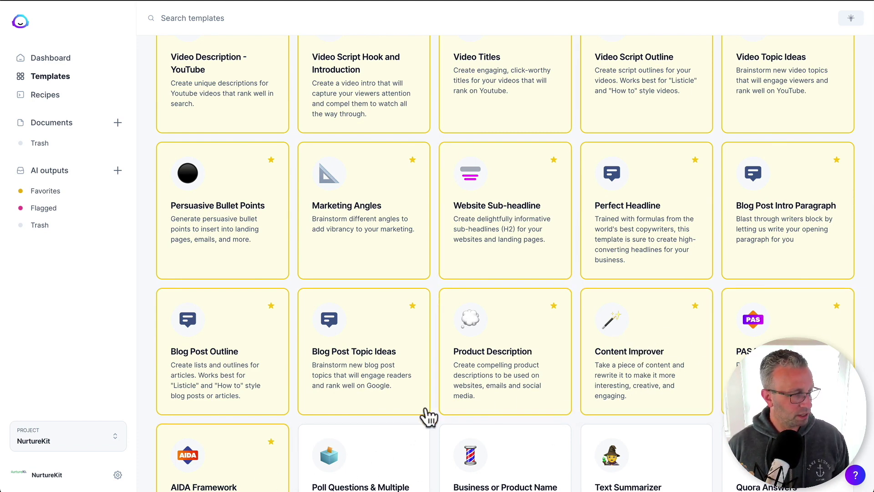
pyautogui.scroll(5, 331, 261)
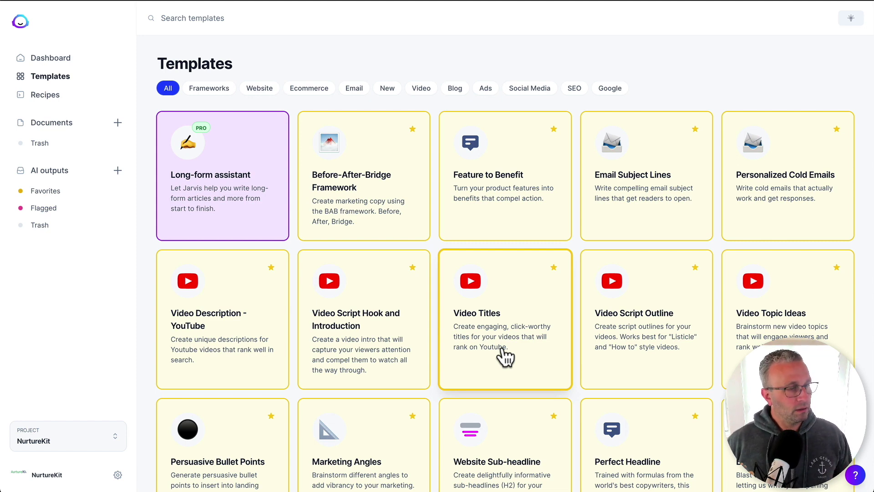
# Step: Open the Email Subject Lines template and clear the old email description
pyautogui.click(663, 201)
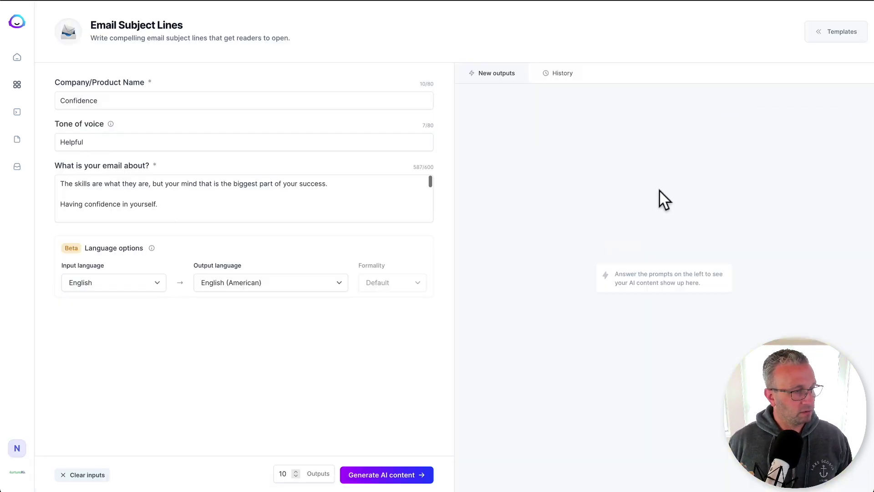
pyautogui.moveTo(187, 205); pyautogui.dragTo(74, 174)
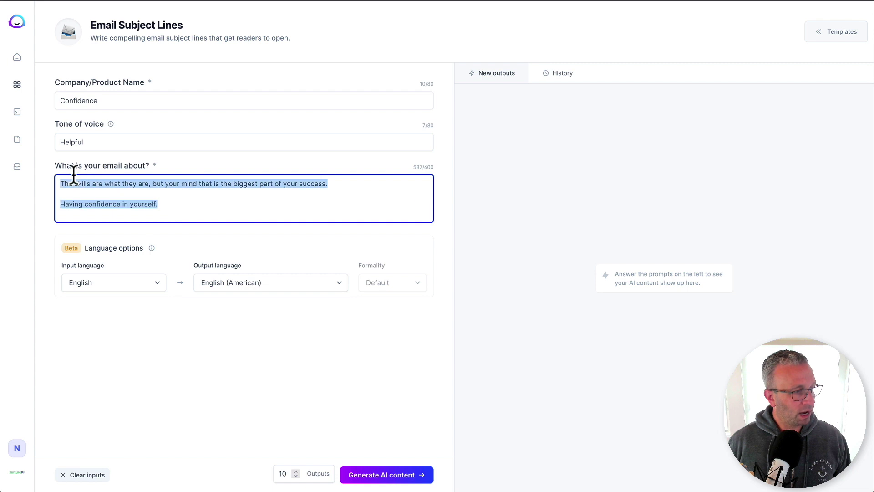
pyautogui.press('BackSpace')
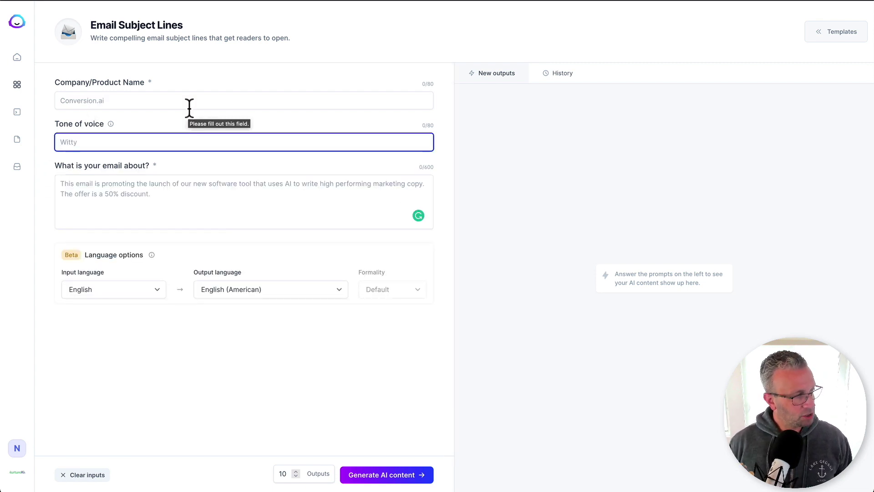
pyautogui.click(167, 349)
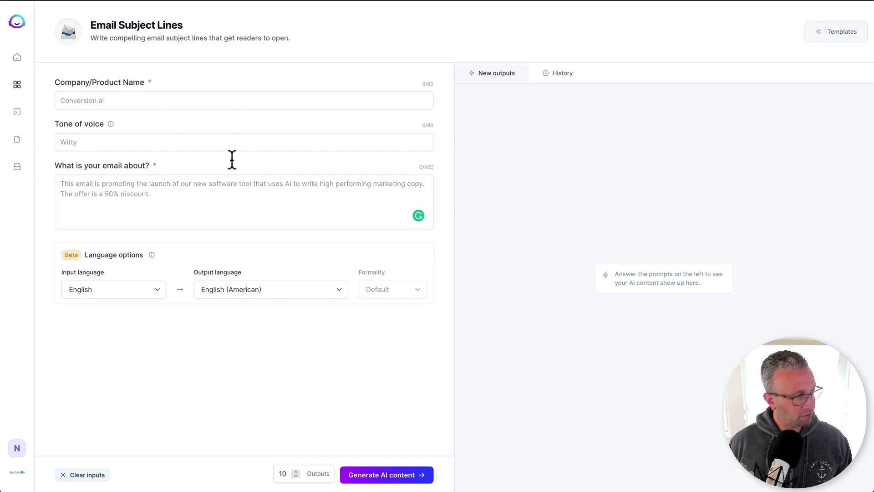
# Step: Enter Confidence as the product name and confident as the tone of voice
pyautogui.click(208, 101)
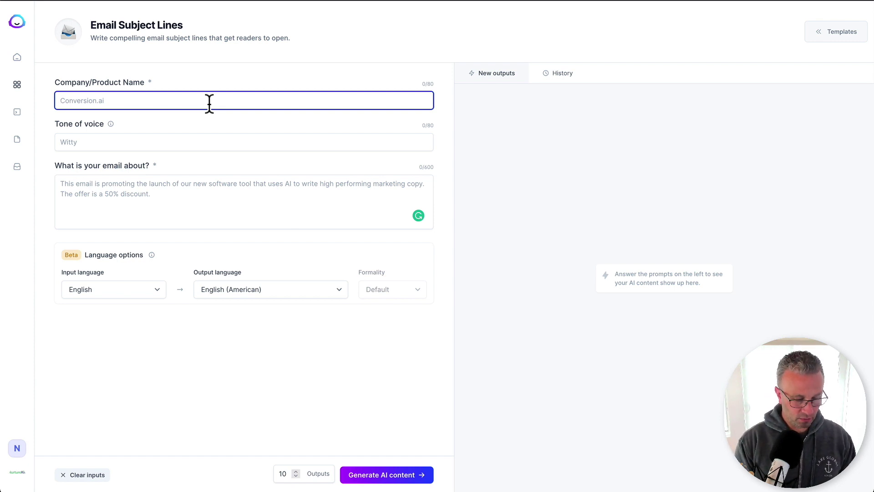
pyautogui.write('Confidence')
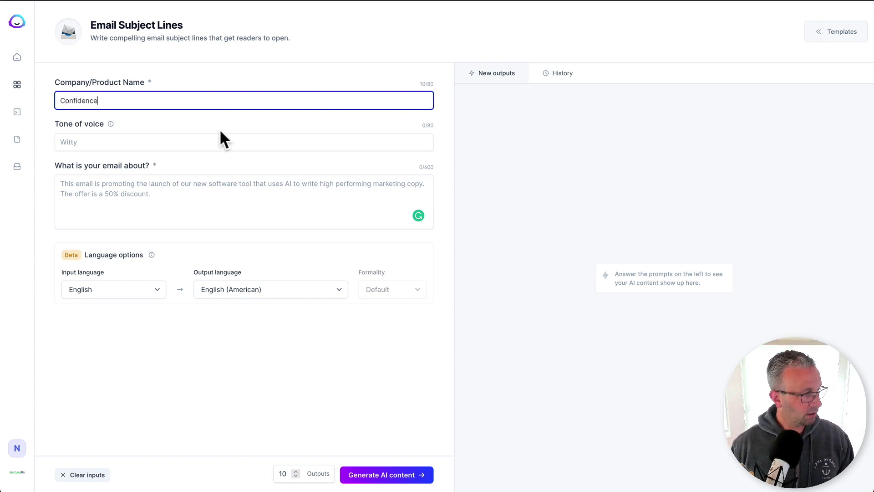
pyautogui.click(217, 142)
pyautogui.write('helpful')
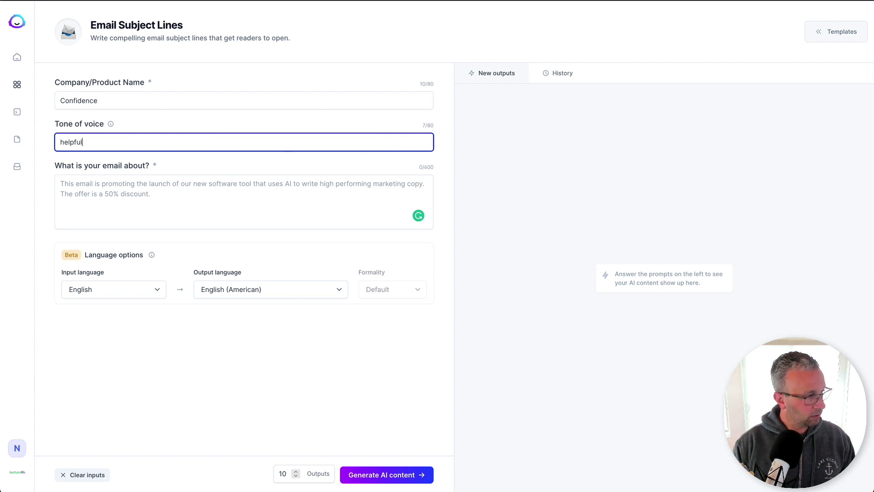
pyautogui.hotkey('ctrl', 'a')
pyautogui.write('confidenc')
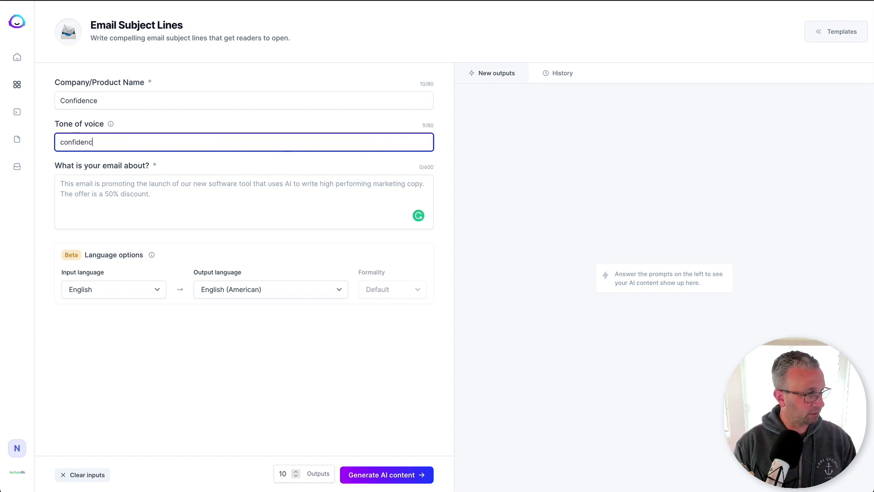
pyautogui.press('BackSpace')
pyautogui.write('t')
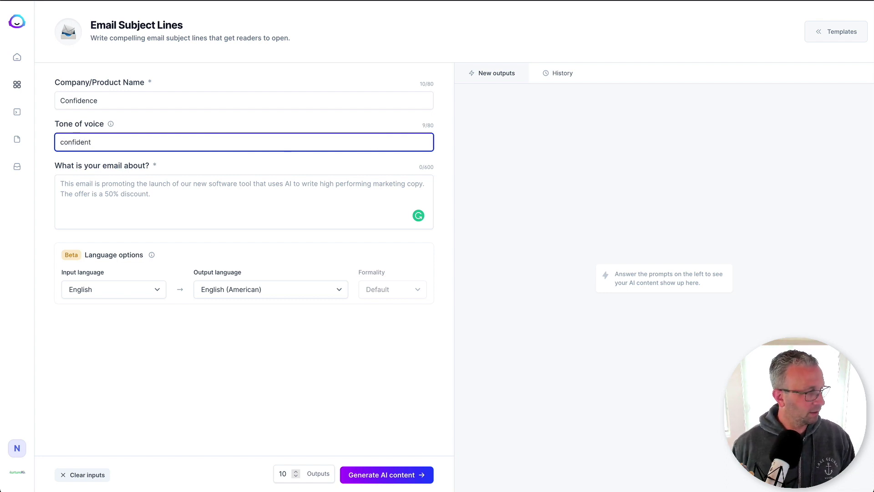
pyautogui.click(155, 186)
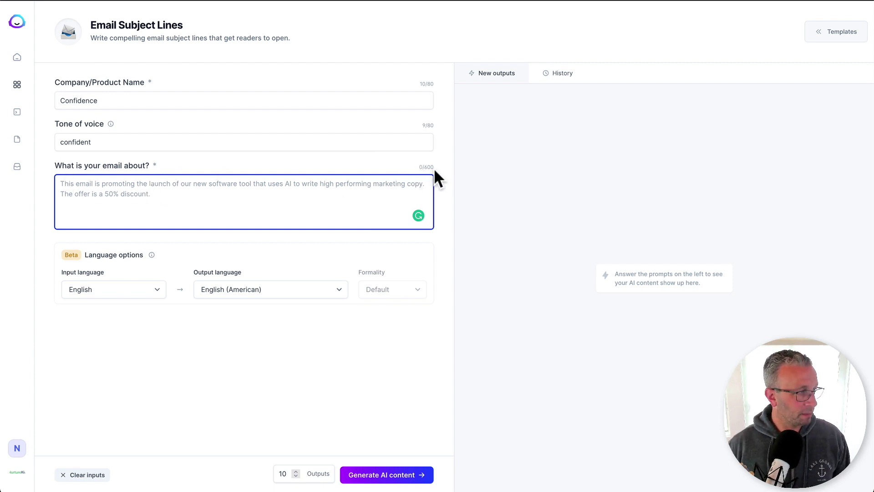
# Step: Paste the Notion story from 'As I've gotten older' through 'Failure is a learning opportunity' into the email description
pyautogui.press('super+Tab')
pyautogui.press('super+Tab')
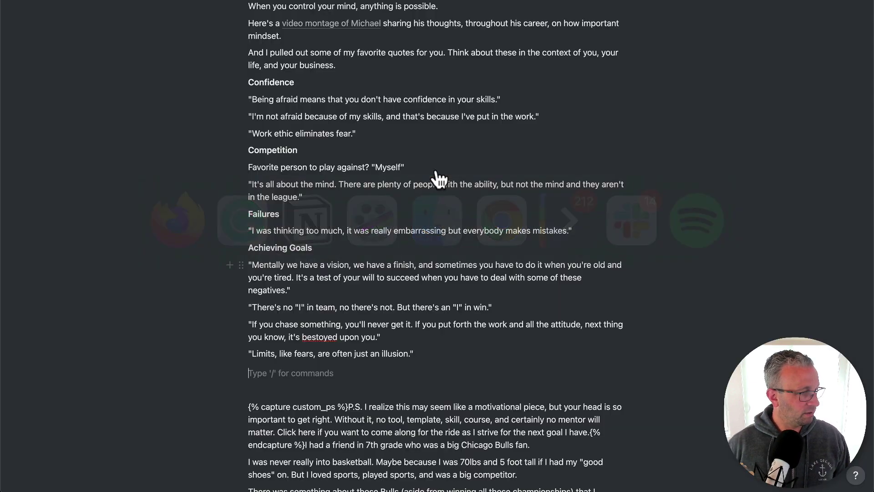
pyautogui.scroll(-12, 428, 207)
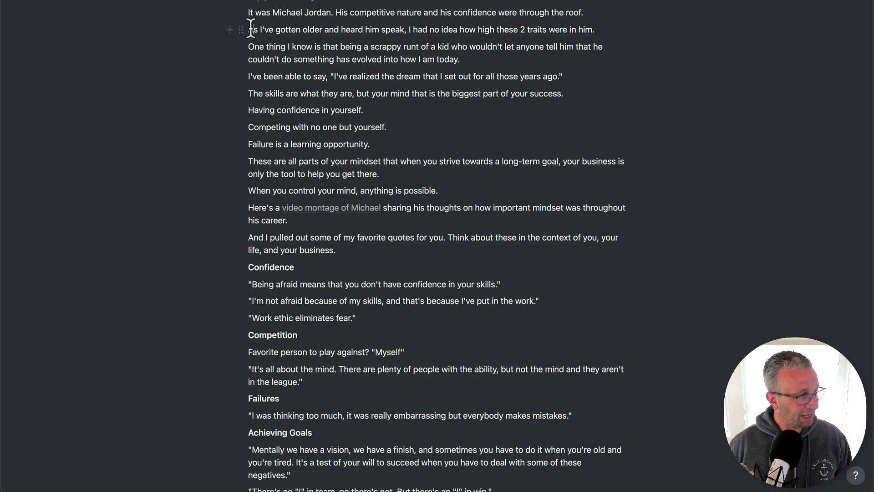
pyautogui.moveTo(248, 30); pyautogui.dragTo(412, 174)
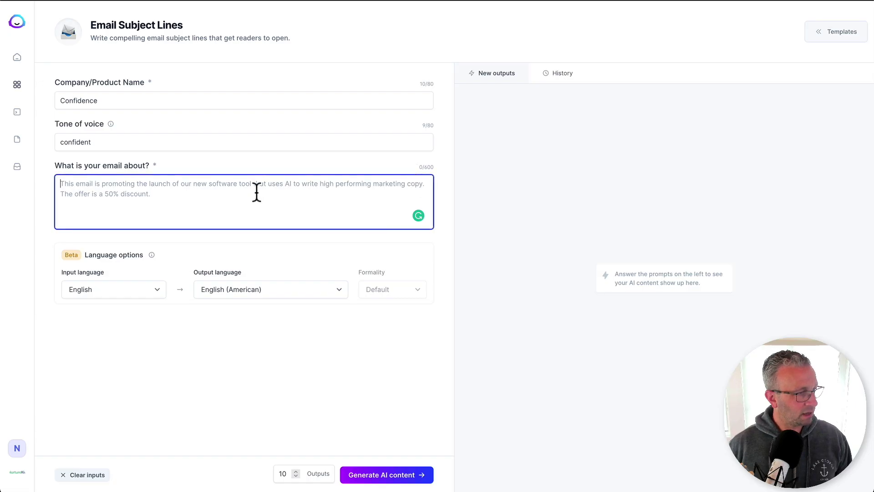
pyautogui.write('As I\'ve gotten older and heard him speak, I had no idea how high these 2 traits were in him.  One thing I know is that being a scrappy runt of a kid who wouldn\'t let anyone tell him that he couldn\'t do something has evolved into how I am today.  I\'ve been able to say, "I\'ve realized the dream that I set out for all those years ago."  The skills are what they are, but your mind that is the biggest part of your success.  Having confidence in yourself.  Competing with no one but yourself.  Failure is a learning opportunity.  These are all parts of your mindset that when you strive towards a long-')
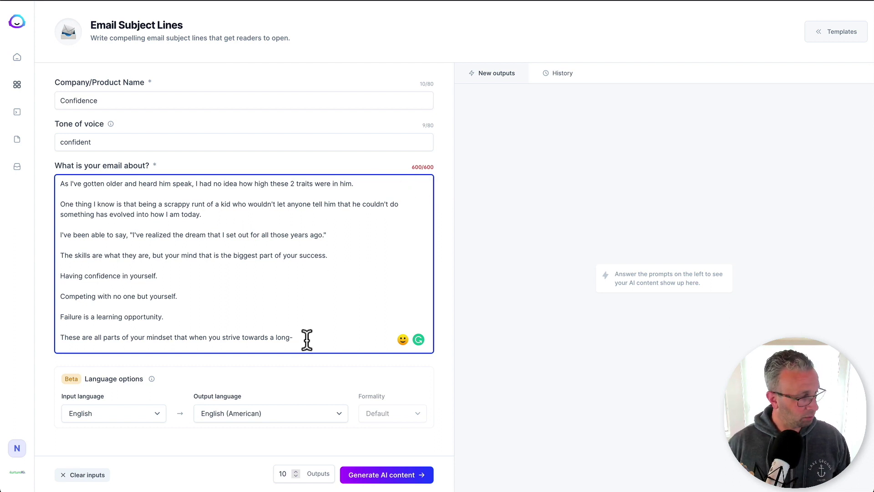
# Step: Trim the cut-off ending and generate subject lines like 'Maximizing Your Potential'
pyautogui.moveTo(306, 338); pyautogui.dragTo(174, 332)
pyautogui.press('BackSpace')
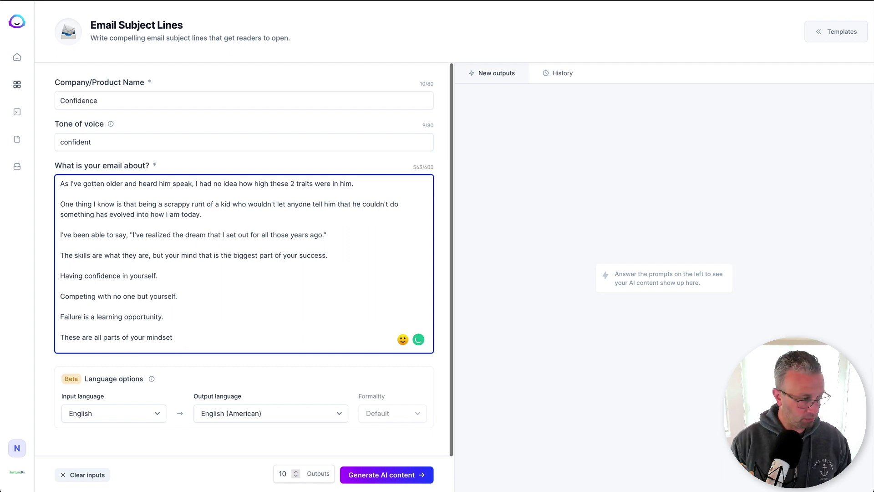
pyautogui.click(384, 477)
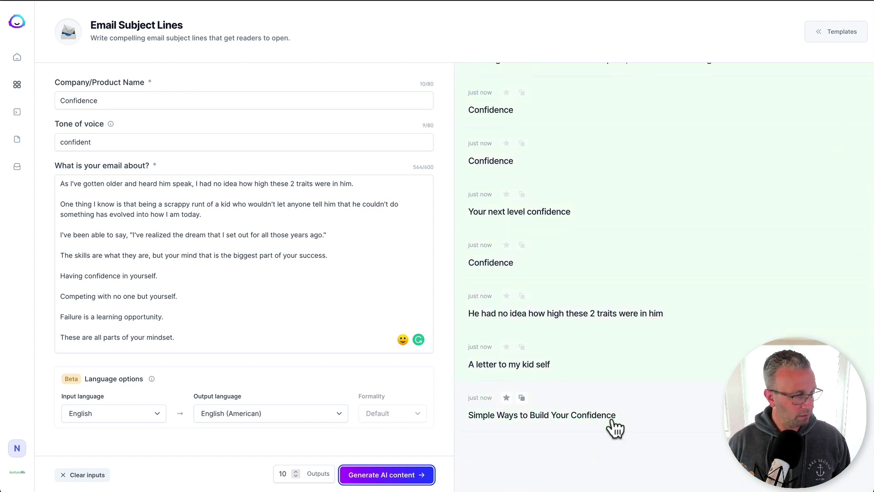
pyautogui.scroll(5, 612, 425)
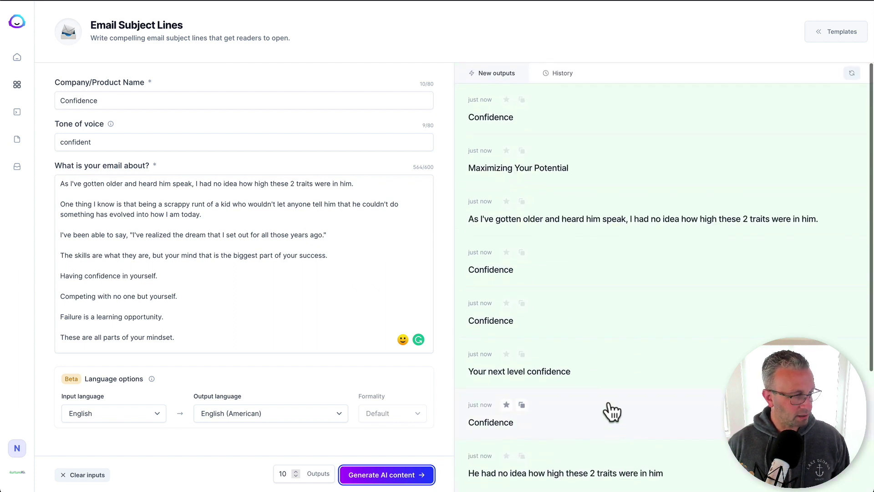
# Step: Remove the blank lines and line breaks so the email description is one paragraph
pyautogui.click(209, 264)
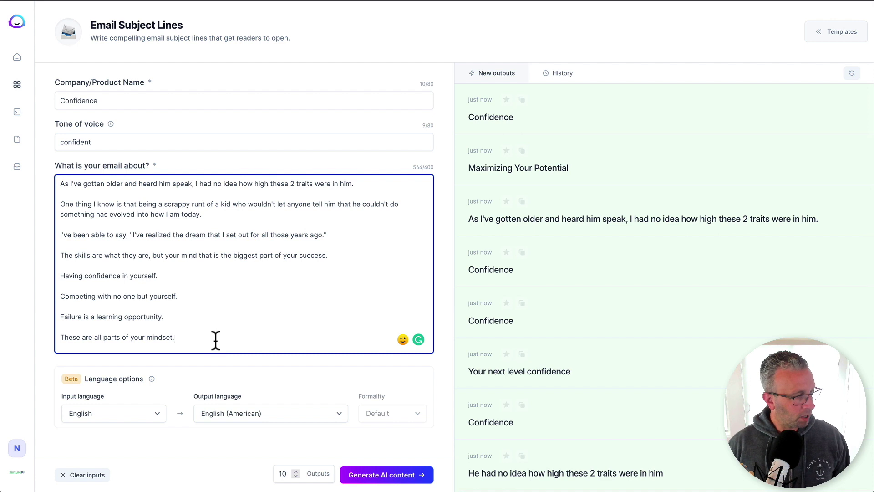
pyautogui.click(194, 327)
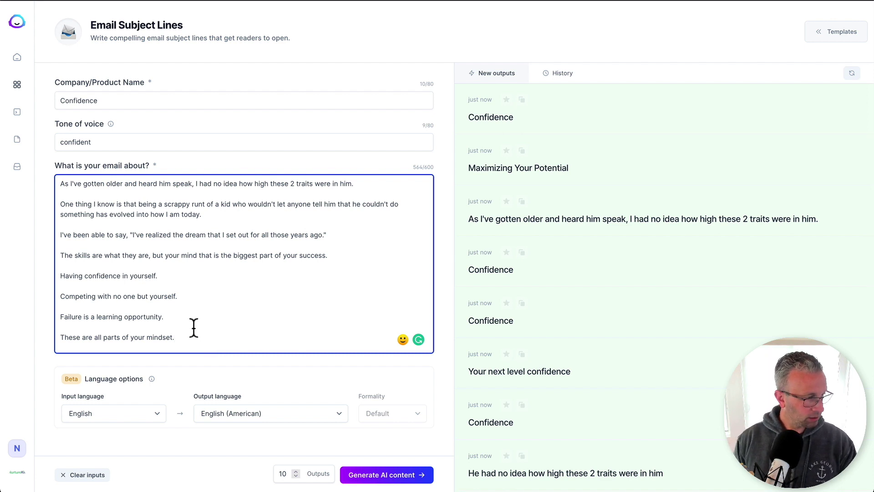
pyautogui.press('BackSpace')
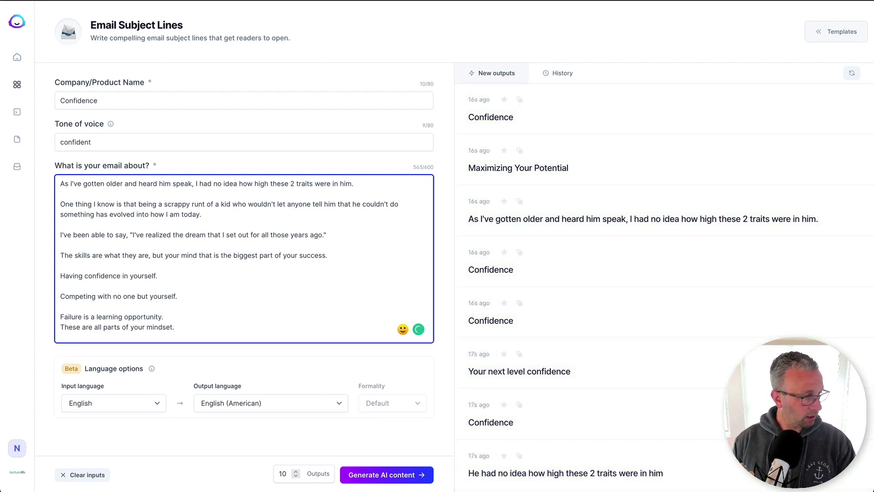
pyautogui.press('Delete')
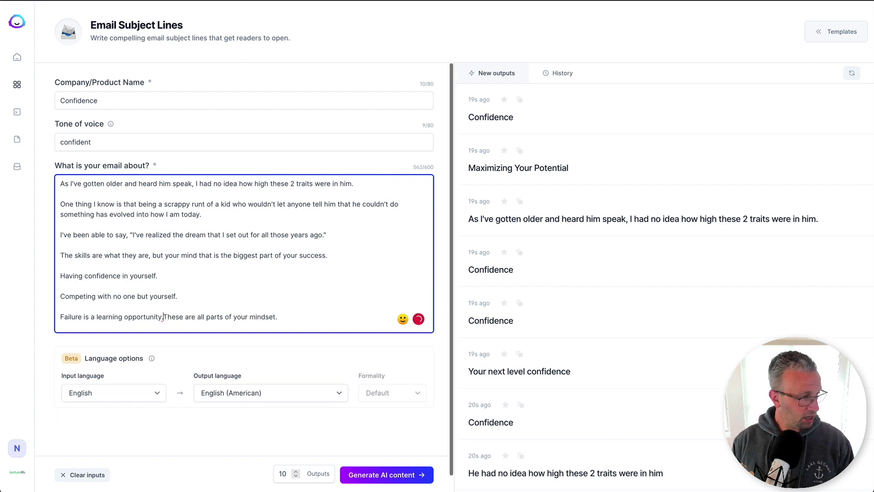
pyautogui.press('Home')
pyautogui.press('BackSpace')
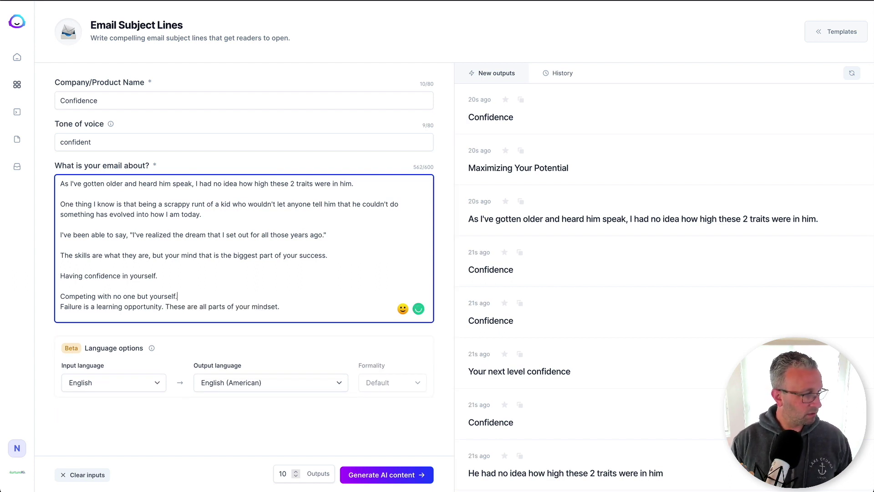
pyautogui.press('BackSpace')
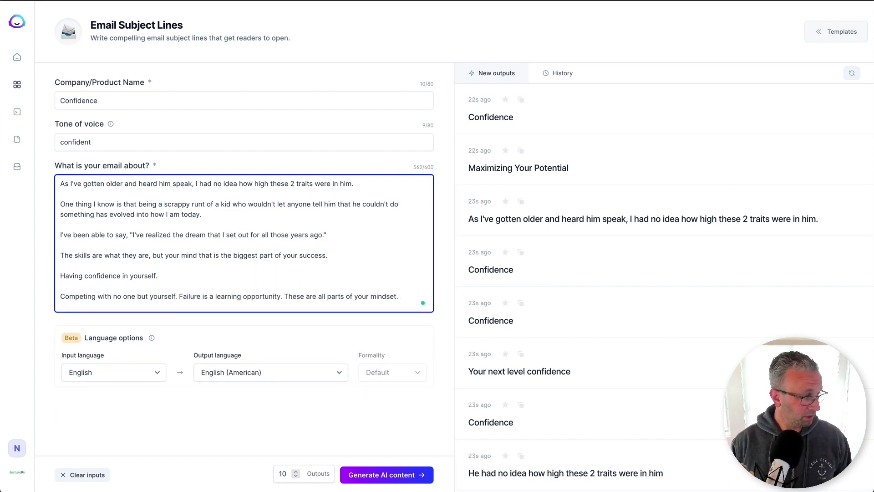
pyautogui.press('Up')
pyautogui.press('BackSpace')
pyautogui.press('Delete')
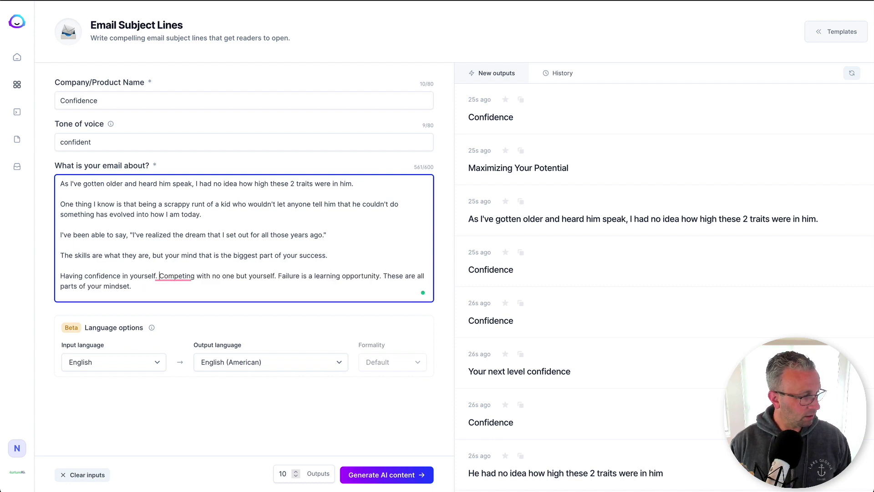
pyautogui.press('Up')
pyautogui.press('BackSpace')
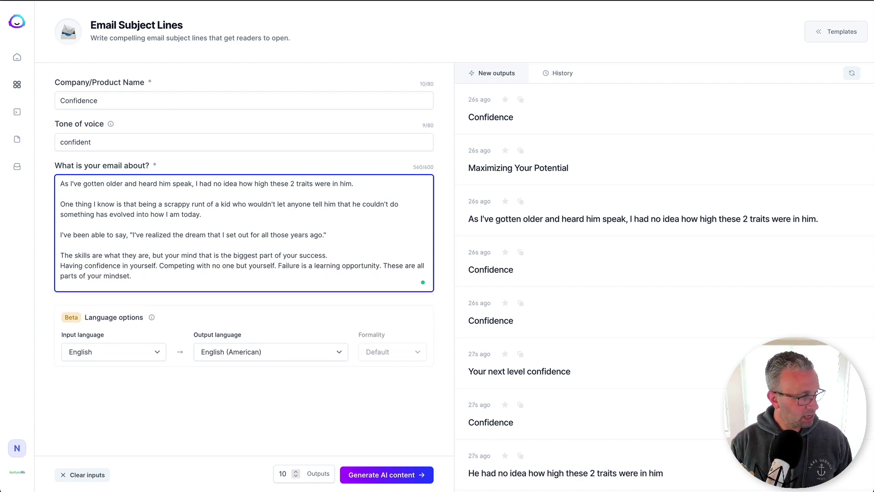
pyautogui.press('Delete')
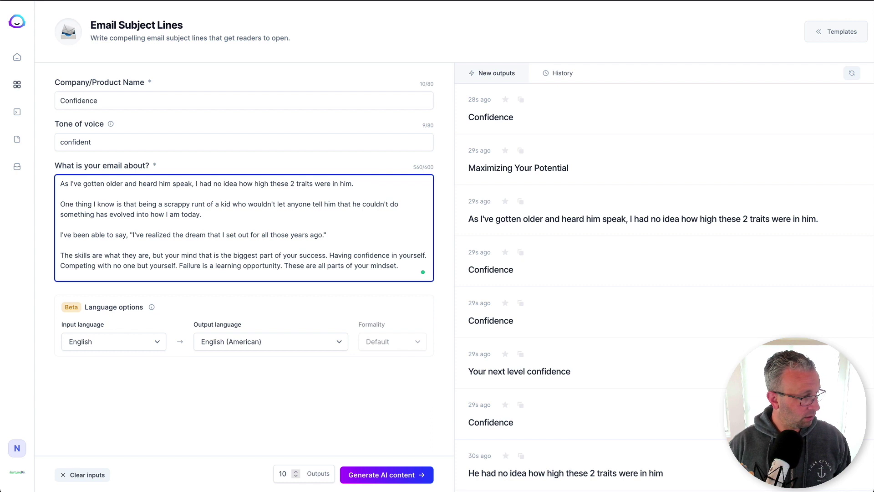
pyautogui.press('Up')
pyautogui.press('BackSpace')
pyautogui.press('Delete')
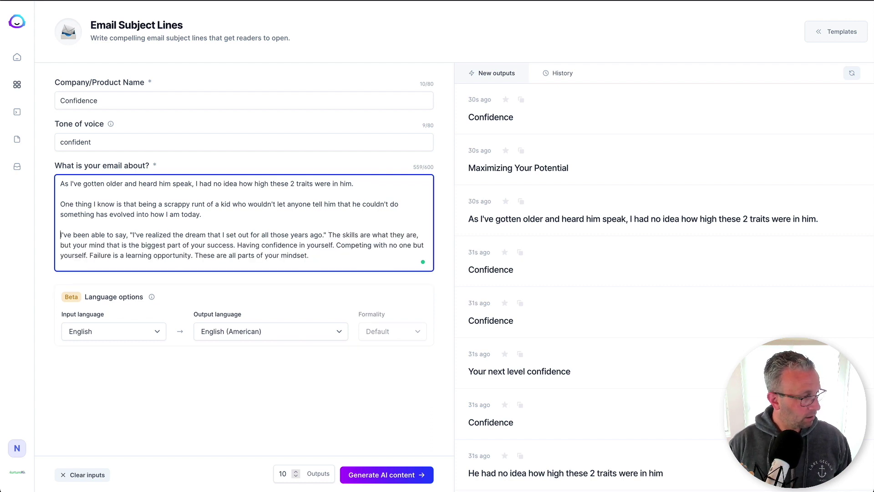
pyautogui.press('BackSpace')
pyautogui.press('BackSpace')
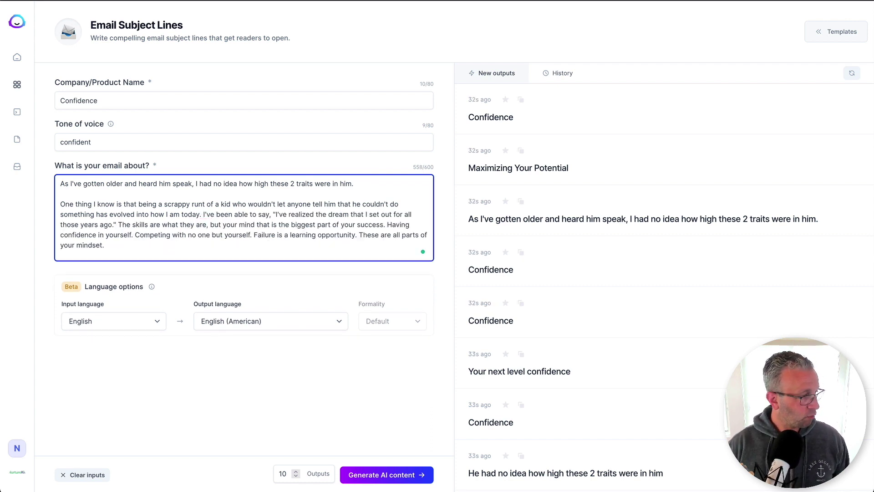
pyautogui.press('BackSpace')
pyautogui.press('BackSpace')
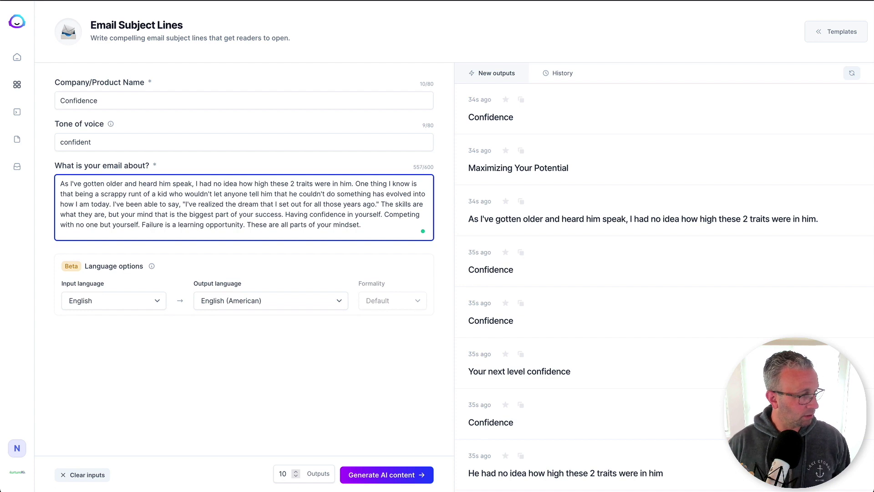
pyautogui.press('BackSpace')
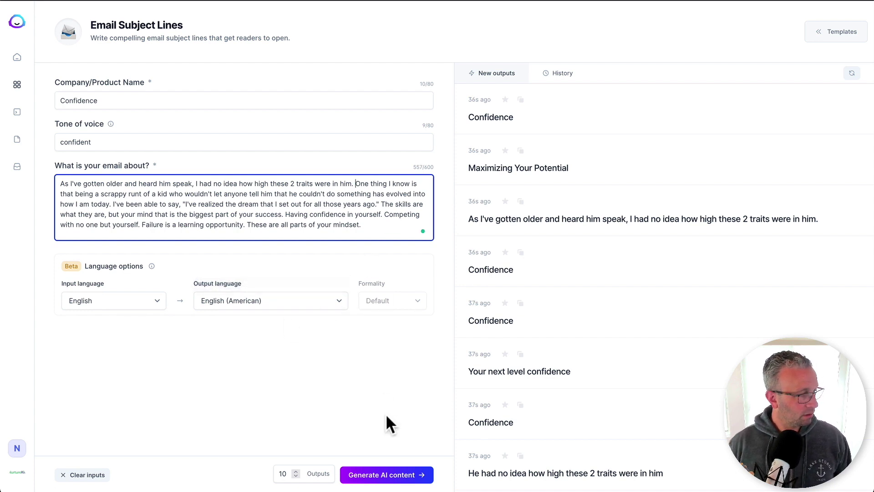
# Step: Regenerate subject lines, getting ones like 'The 2 traits that made me a success'
pyautogui.click(382, 475)
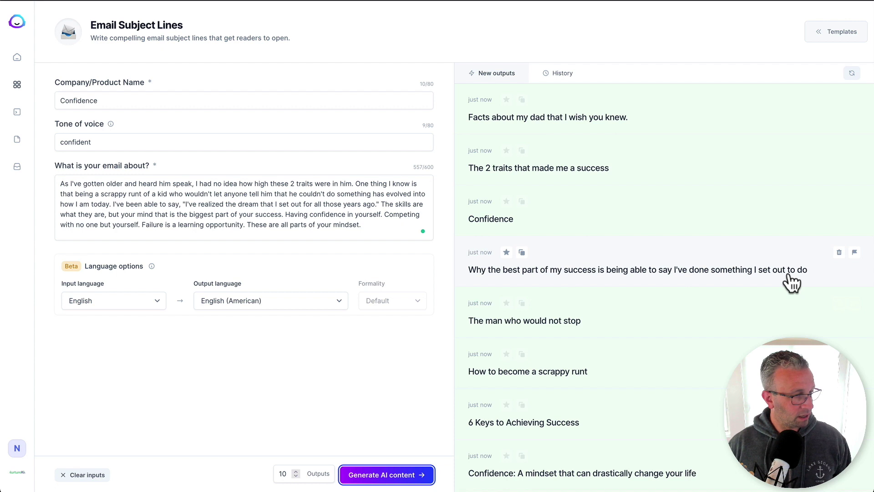
pyautogui.scroll(-1, 687, 395)
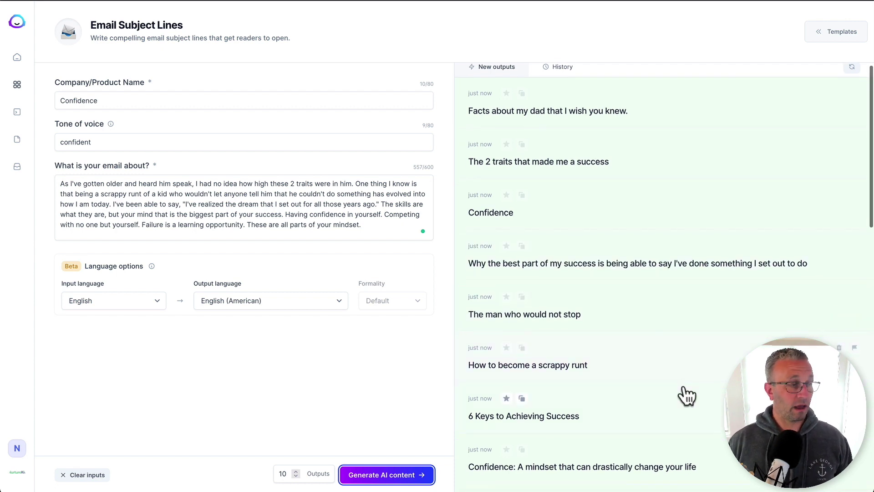
pyautogui.scroll(-3, 686, 395)
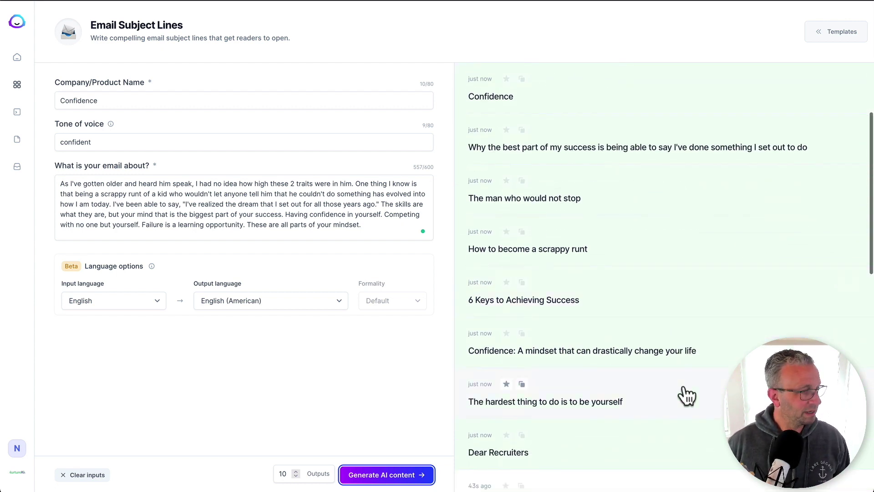
pyautogui.scroll(3, 686, 395)
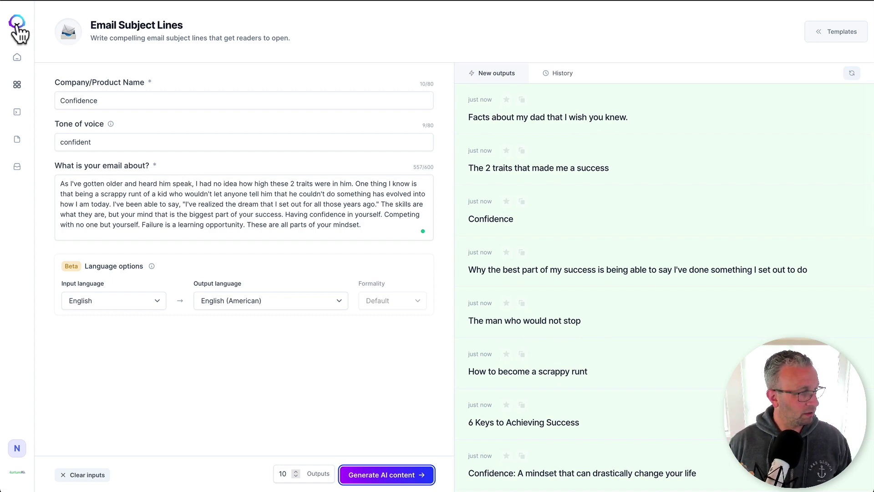
# Step: Create a new blank Jarvis document from scratch via Documents > New
pyautogui.click(16, 58)
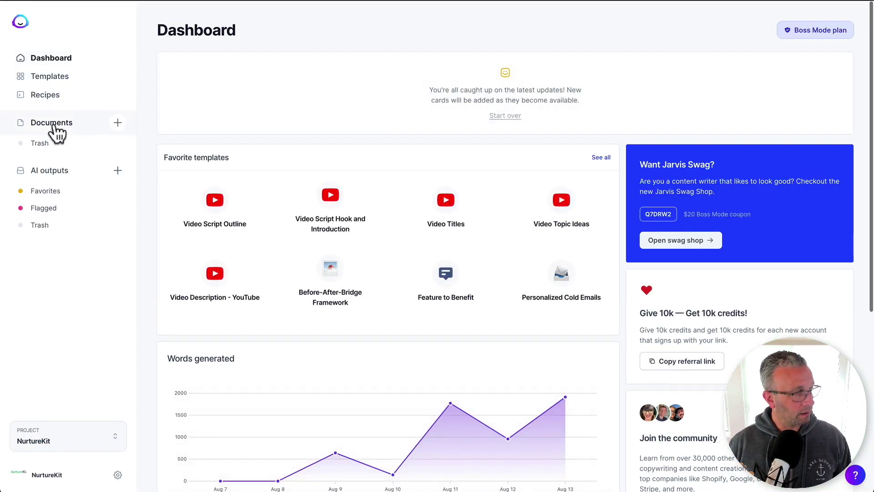
pyautogui.click(52, 123)
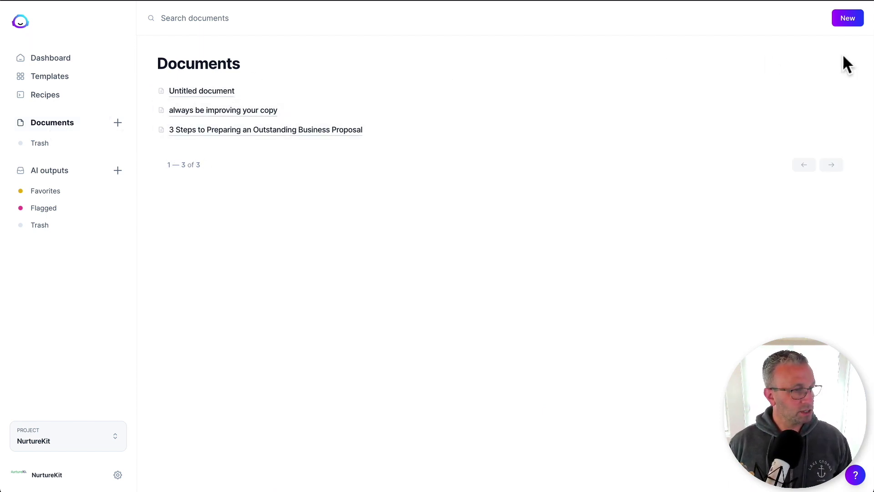
pyautogui.click(847, 19)
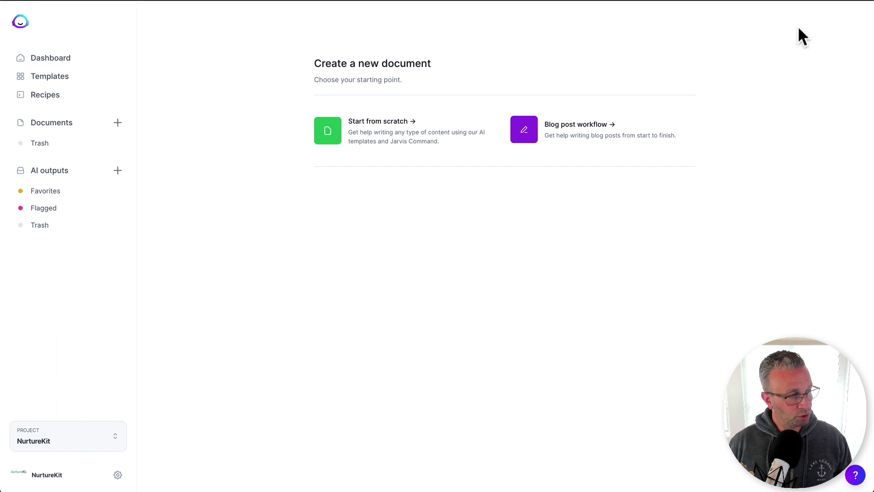
pyautogui.click(408, 122)
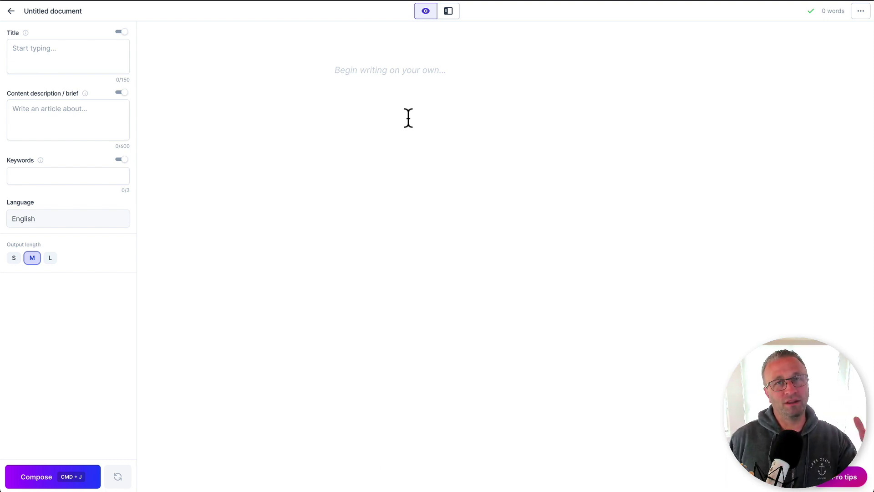
pyautogui.press('super+Tab')
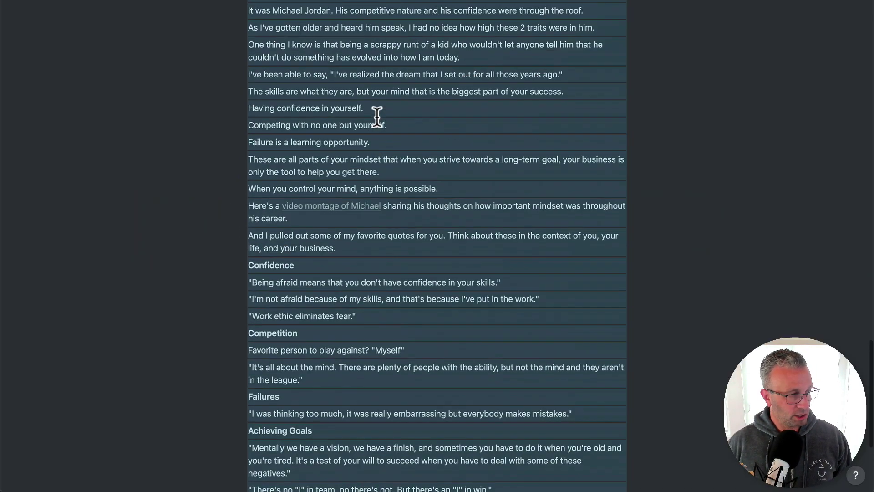
pyautogui.scroll(3, 377, 115)
pyautogui.scroll(1, 377, 114)
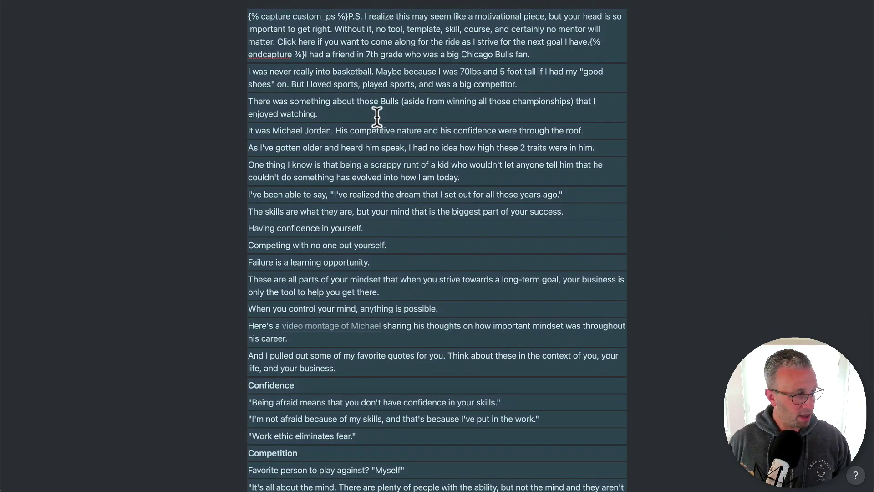
pyautogui.press('super+Tab')
pyautogui.press('super+v')
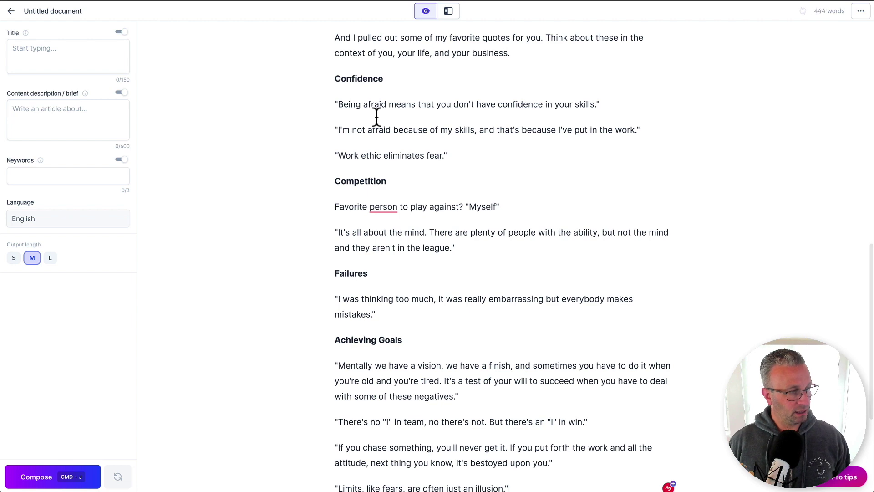
pyautogui.scroll(15, 377, 114)
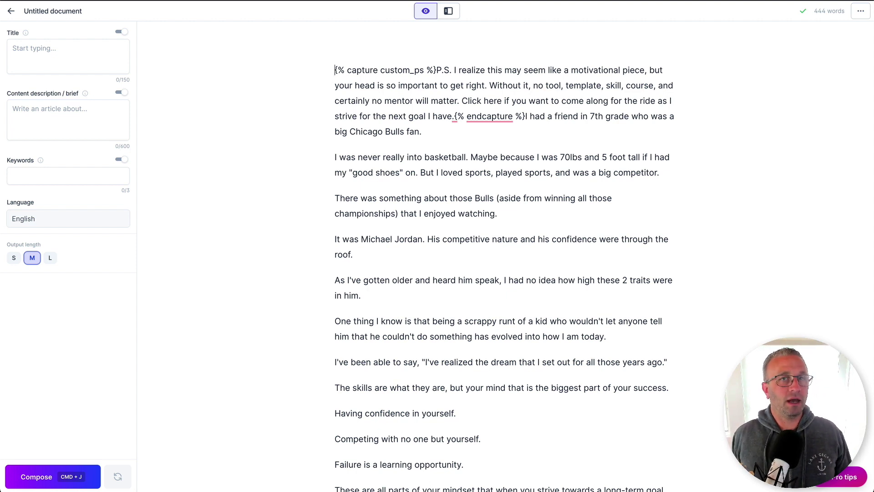
pyautogui.scroll(-15, 371, 293)
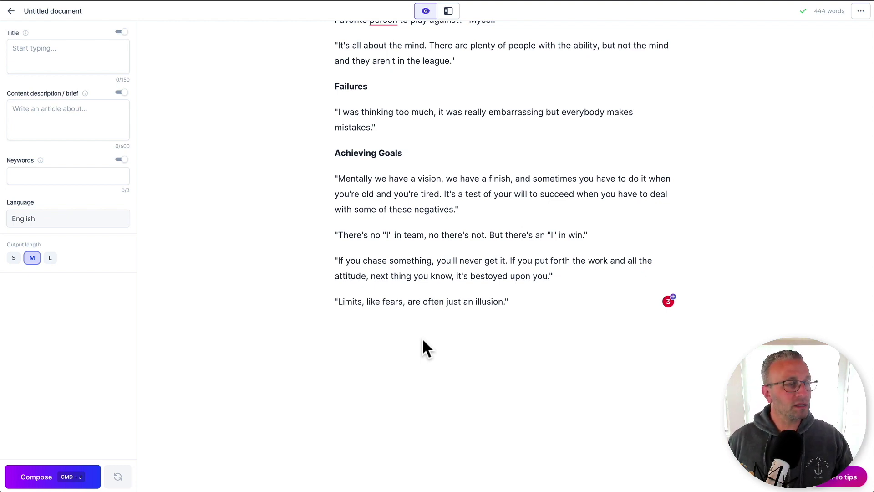
pyautogui.scroll(15, 421, 337)
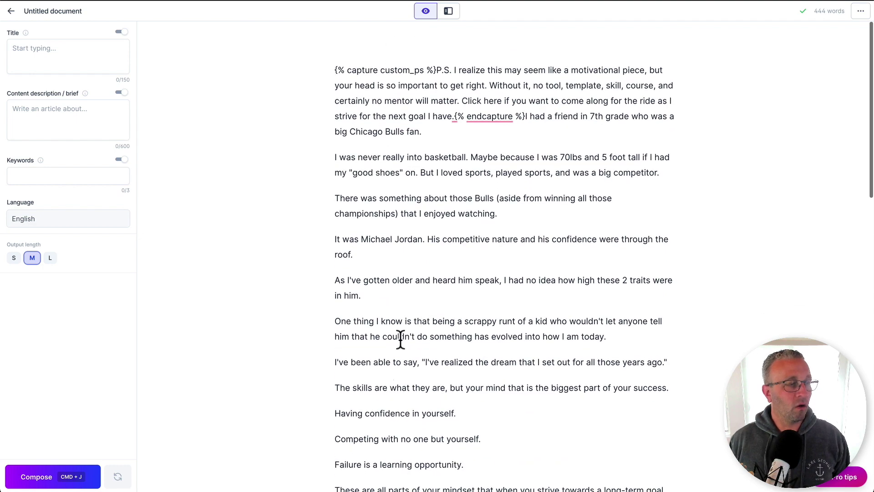
pyautogui.scroll(-15, 400, 339)
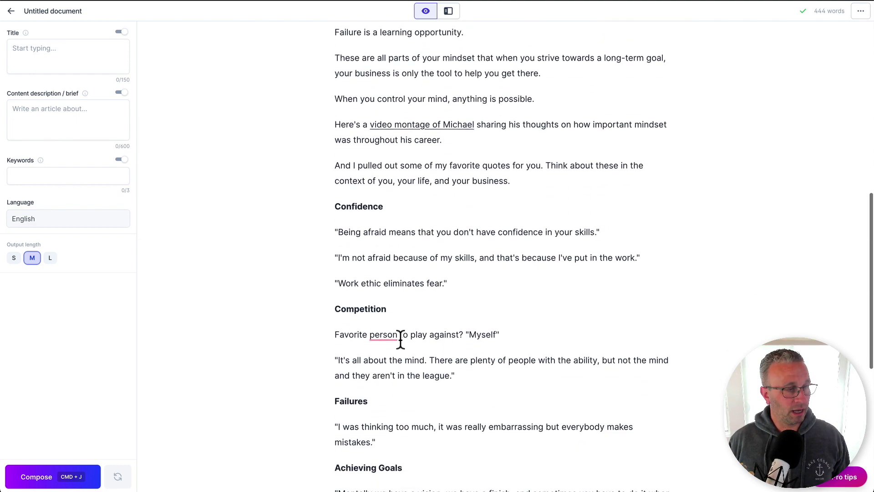
pyautogui.scroll(-2, 401, 339)
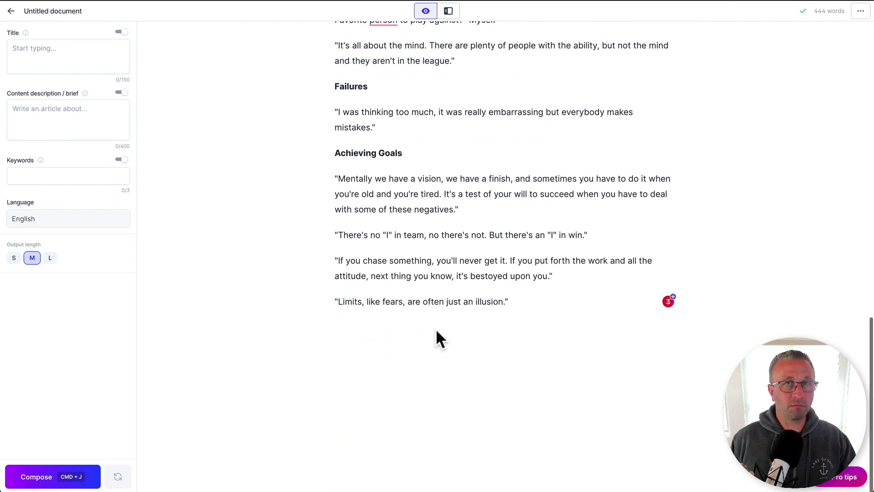
# Step: Add 'write 3 email subject lines on the content above' after the last quote and compose with Cmd+J
pyautogui.click(527, 308)
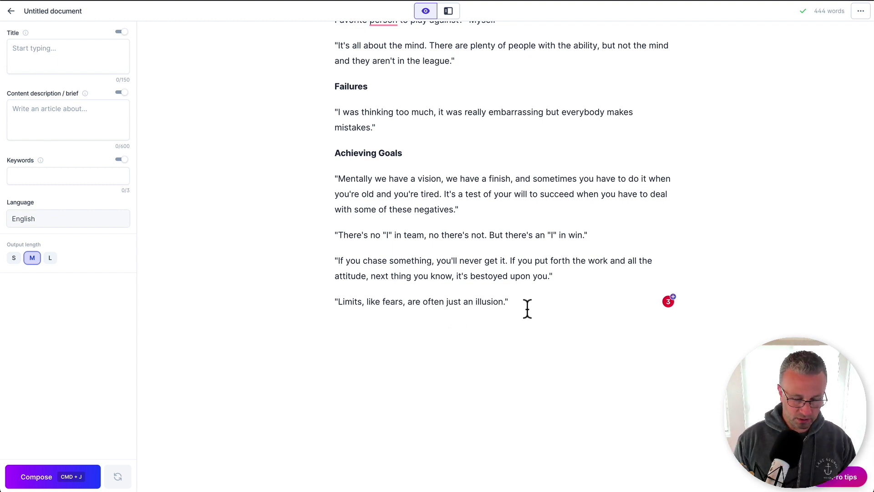
pyautogui.press('Return')
pyautogui.write('write ')
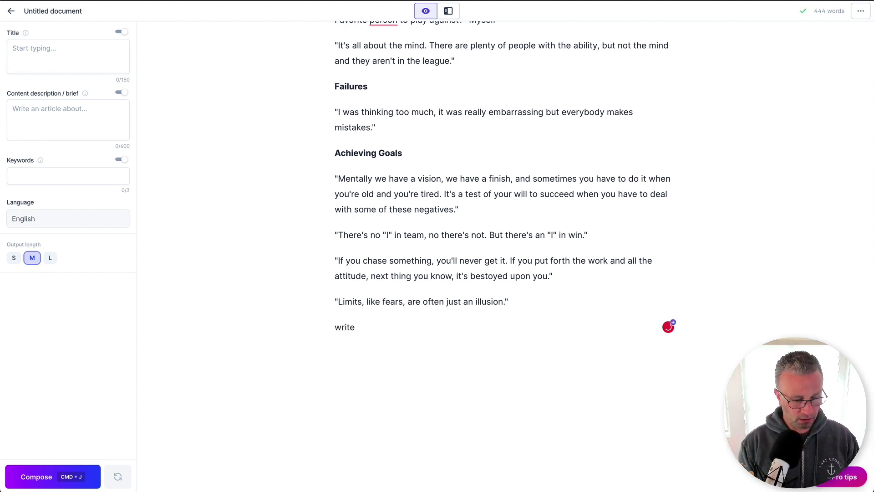
pyautogui.write('3 email subjec')
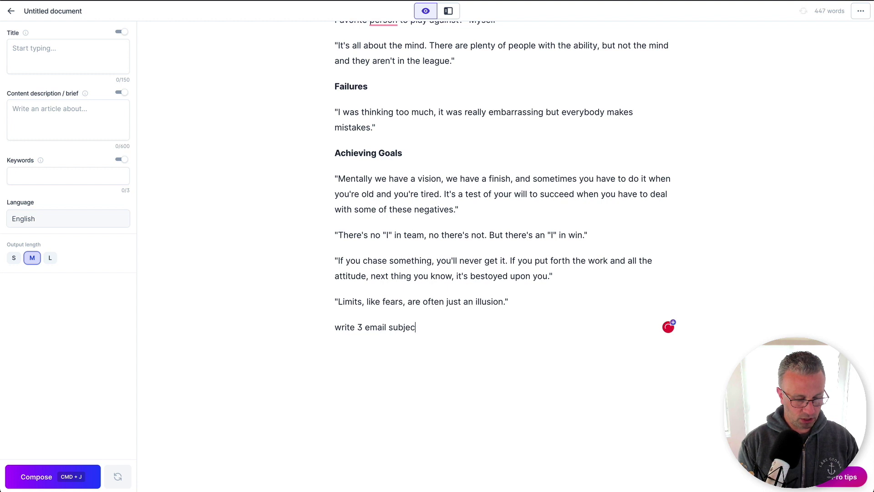
pyautogui.write('t lines on the content above')
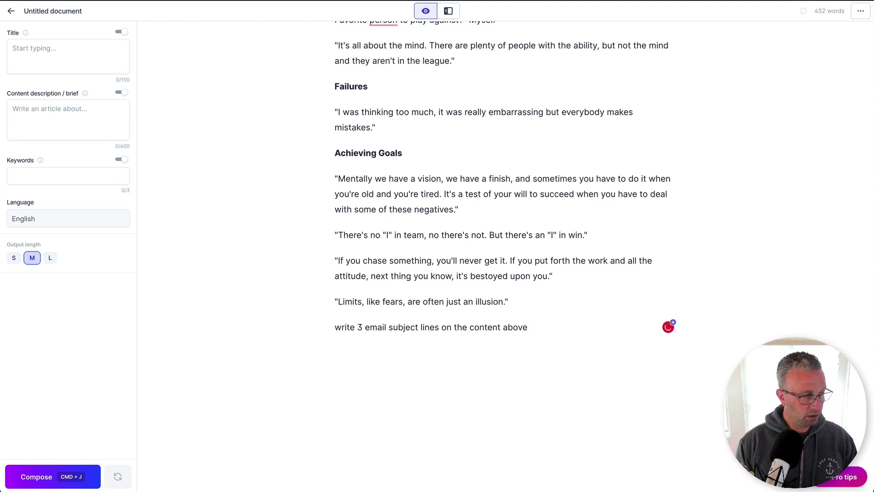
pyautogui.press('super+j')
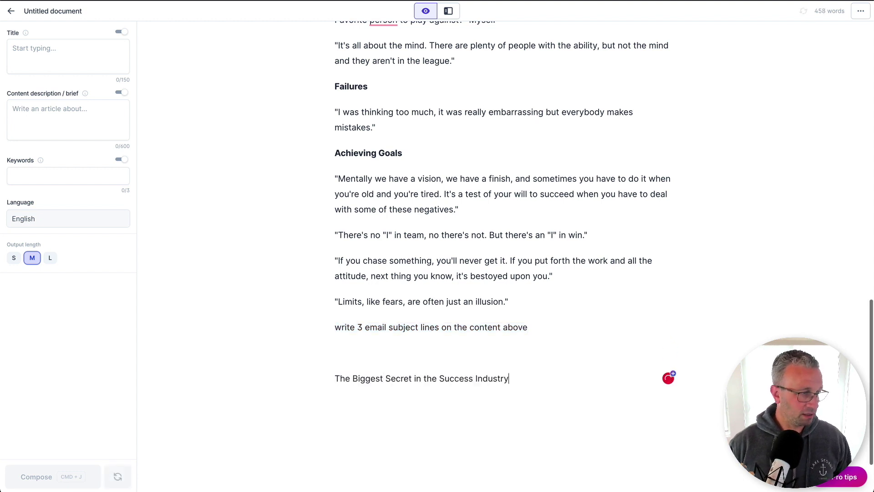
pyautogui.click(437, 354)
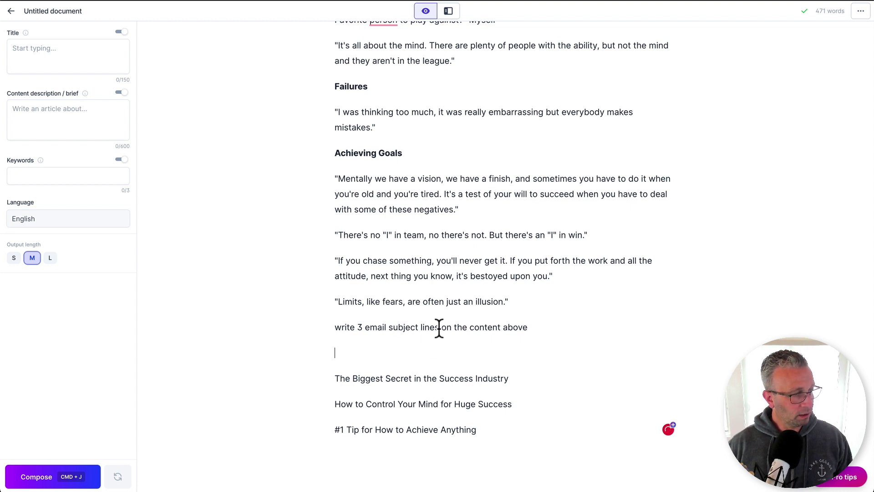
# Step: Change the prompt to request thought-provoking subject lines and regenerate, yielding 'Do you want to become unstoppable?'
pyautogui.click(439, 327)
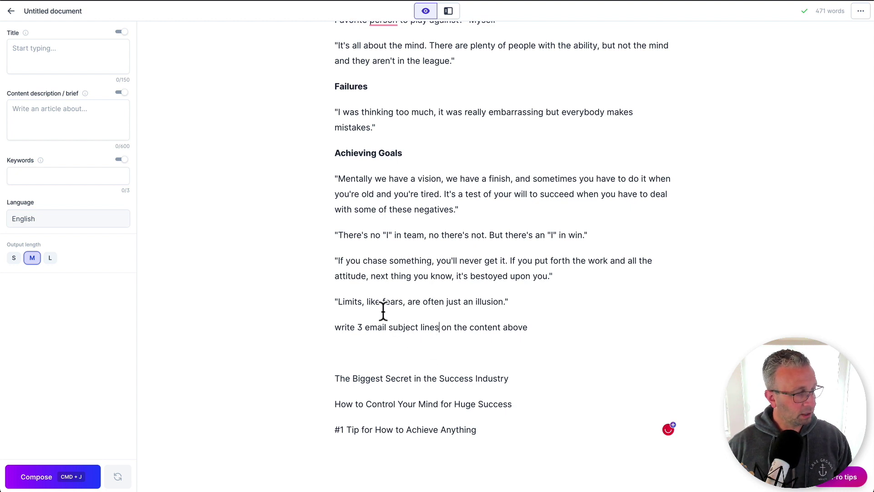
pyautogui.click(365, 326)
pyautogui.write('thought-prov')
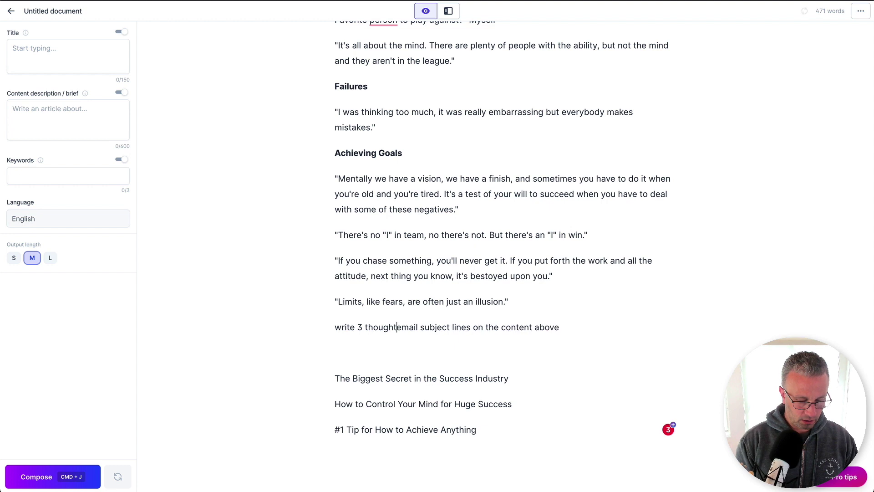
pyautogui.write('oking')
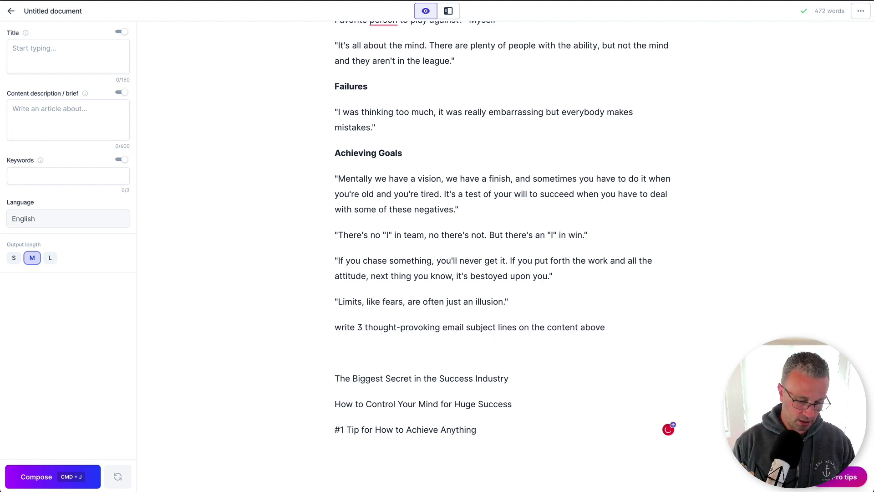
pyautogui.press('super+Return')
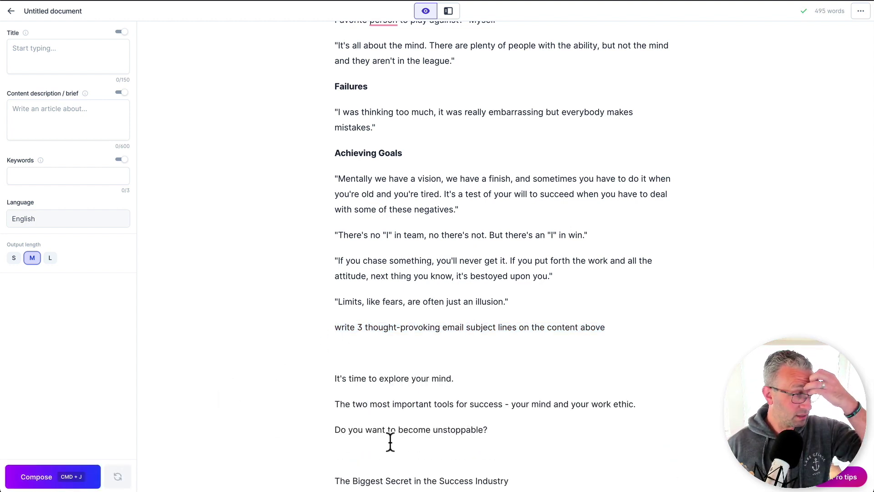
pyautogui.scroll(-5, 427, 451)
# Step: Add blank lines above the prompt to make room for a new request
pyautogui.press('Return')
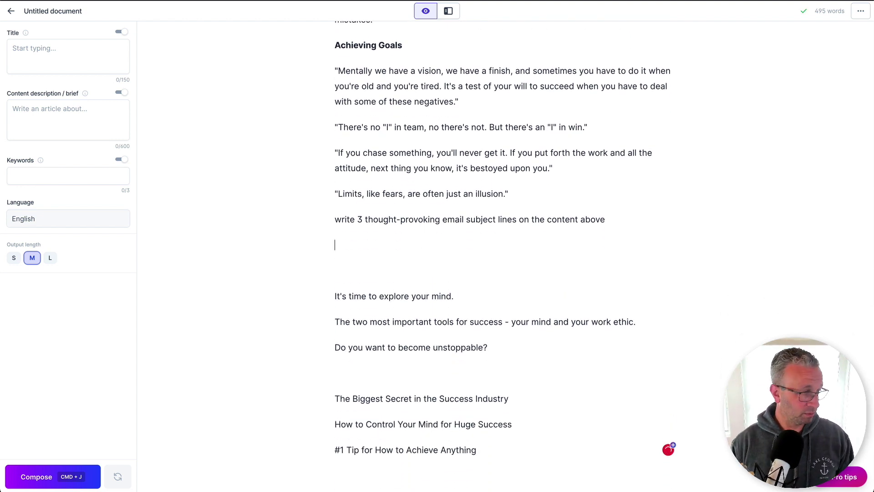
pyautogui.press('Up')
pyautogui.press('Return')
pyautogui.press('Up')
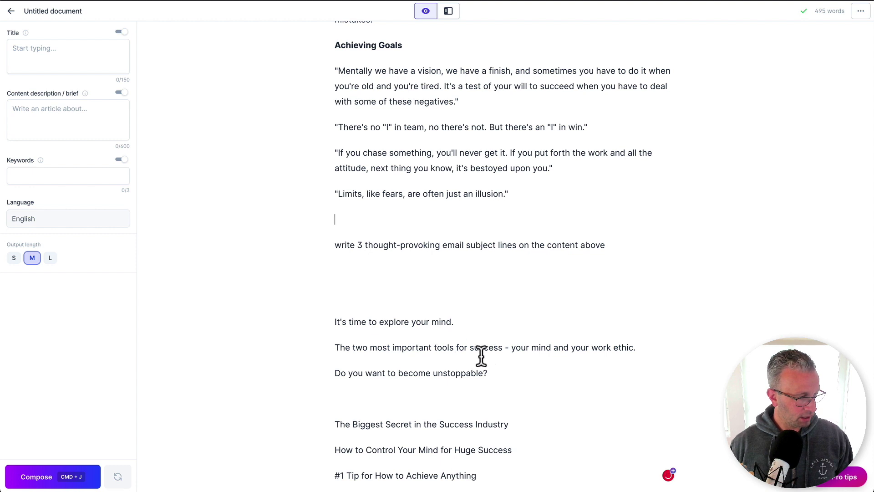
pyautogui.moveTo(489, 376); pyautogui.dragTo(330, 376)
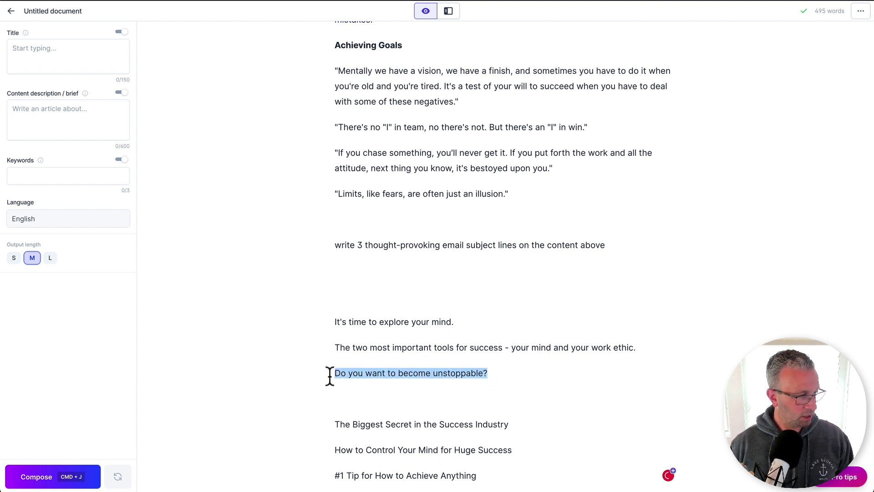
# Step: Generate video titles from the 'write 3 video titles on the content above' prompt
pyautogui.click(364, 221)
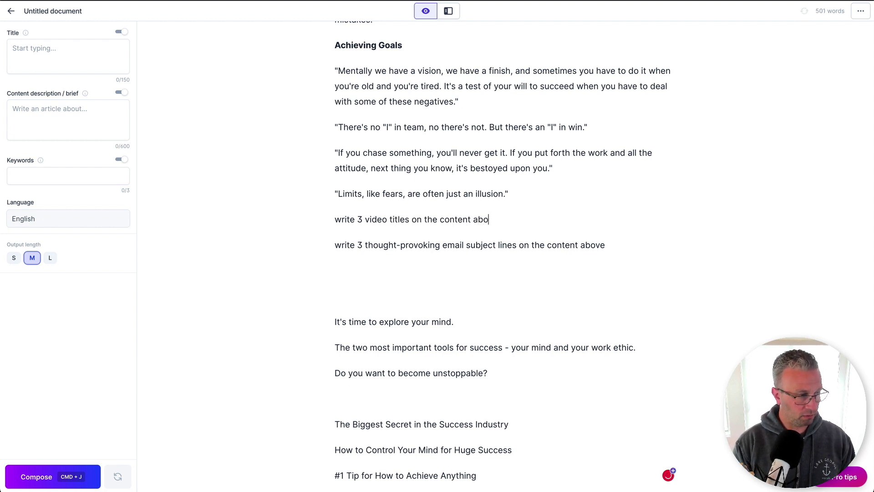
pyautogui.press('super+Return')
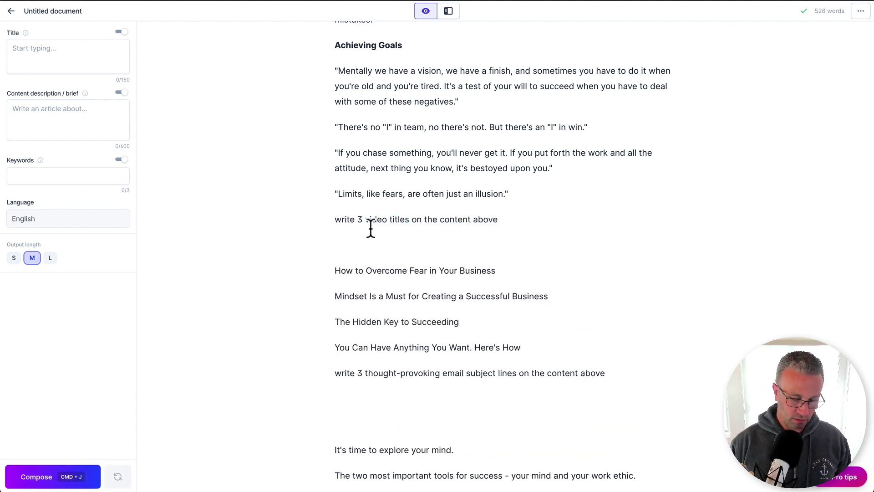
pyautogui.press('Return')
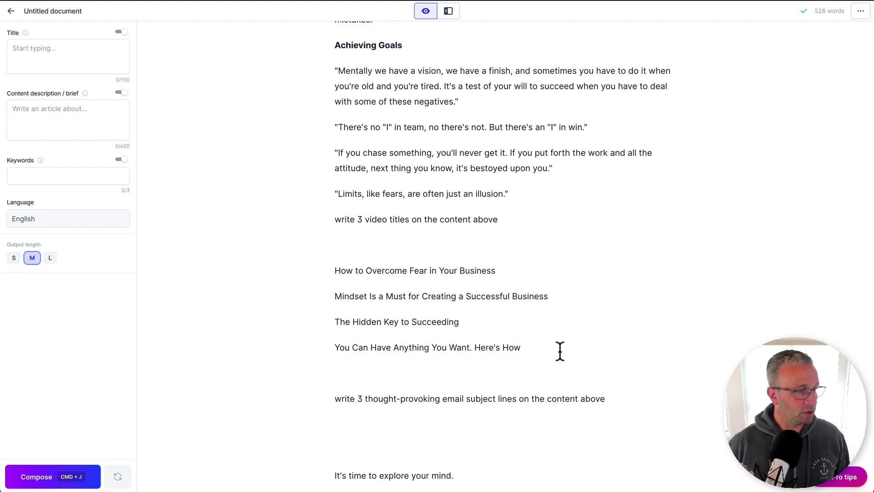
# Step: Review the titles like 'How to Overcome Fear in Your Business' and 'Mindset Is a Must'
pyautogui.moveTo(560, 351); pyautogui.dragTo(339, 274)
pyautogui.click(373, 270)
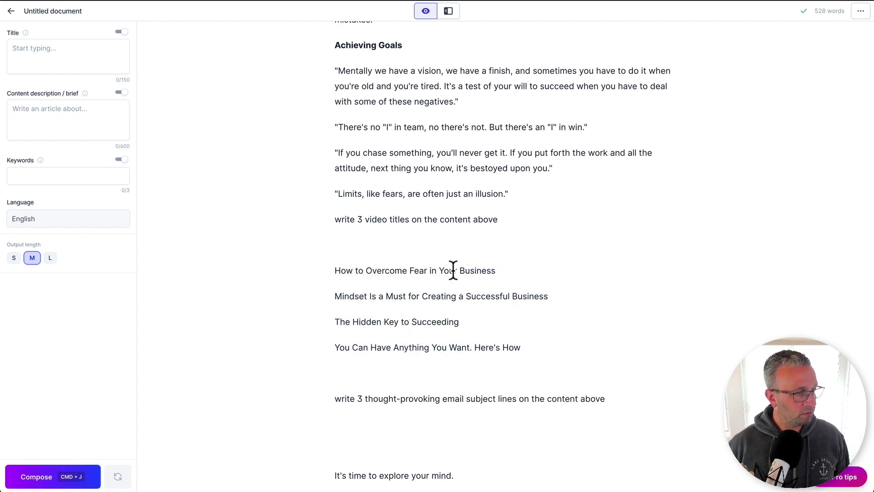
pyautogui.tripleClick(445, 271)
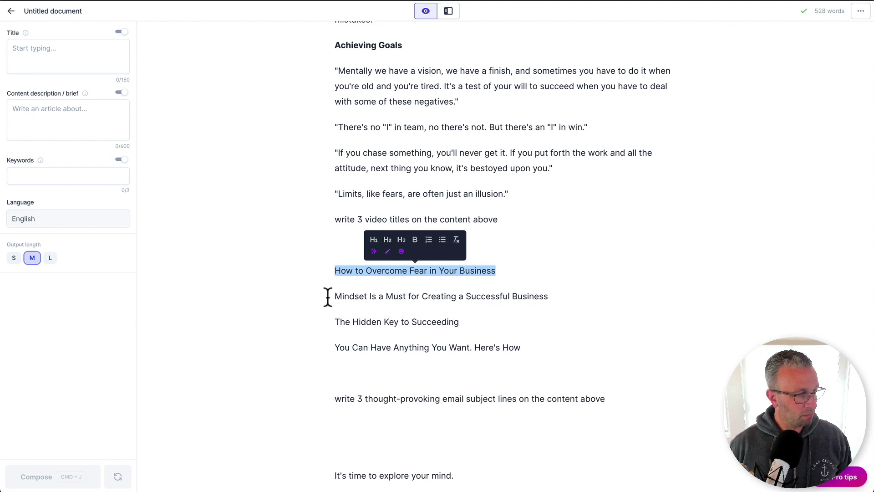
pyautogui.moveTo(328, 297); pyautogui.dragTo(663, 298)
pyautogui.scroll(-5, 592, 342)
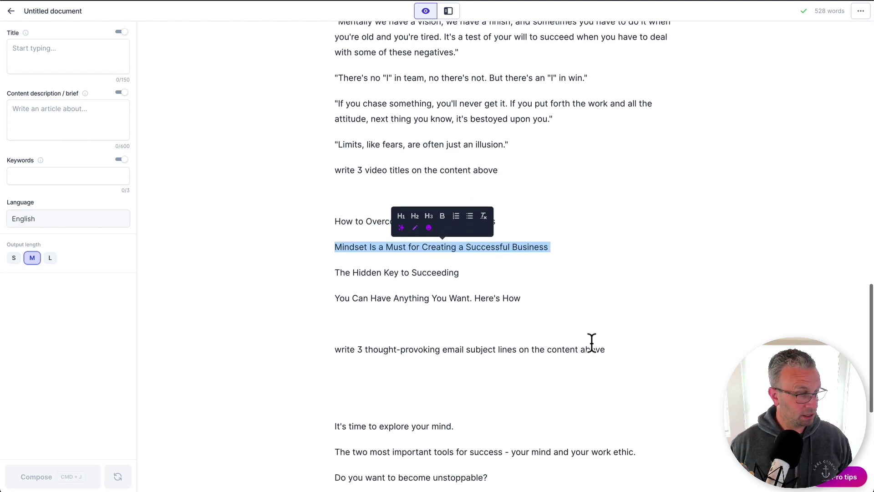
pyautogui.moveTo(507, 304); pyautogui.dragTo(312, 234)
pyautogui.scroll(1, 478, 214)
pyautogui.moveTo(528, 175); pyautogui.dragTo(337, 101)
pyautogui.click(336, 99)
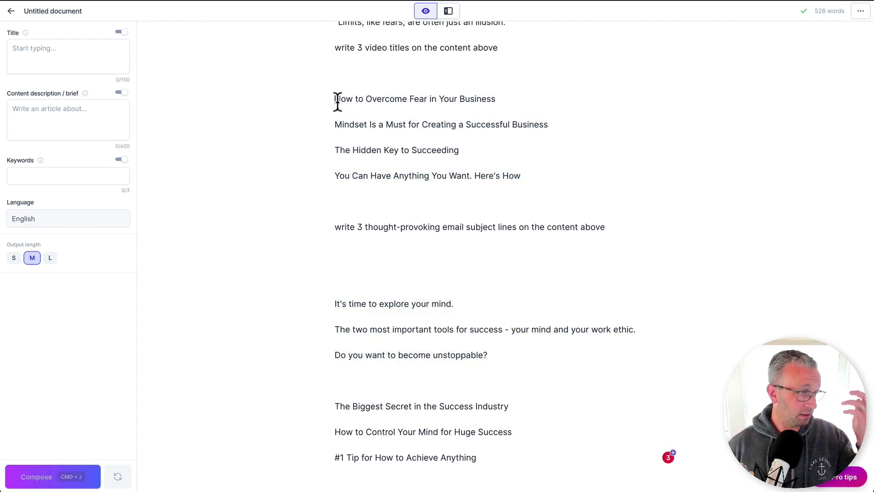
pyautogui.click(335, 47)
pyautogui.press('Return')
pyautogui.press('Return')
pyautogui.press('Up')
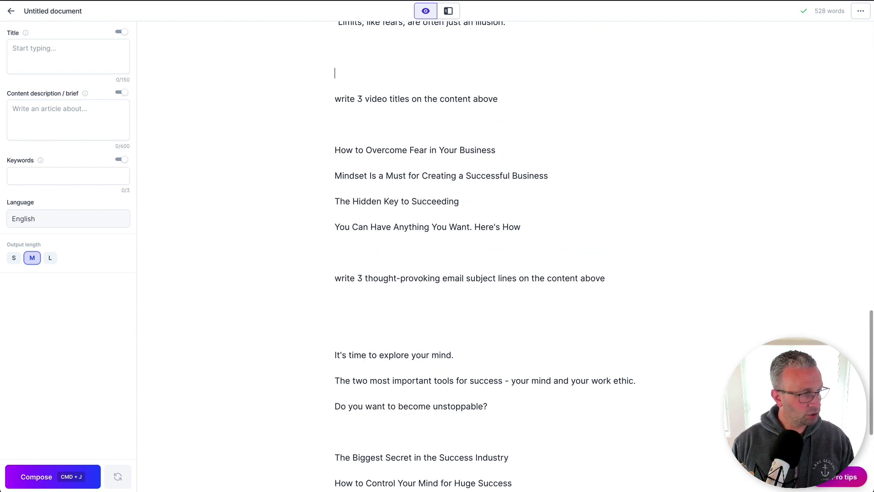
pyautogui.press('Up')
pyautogui.scroll(3, 501, 246)
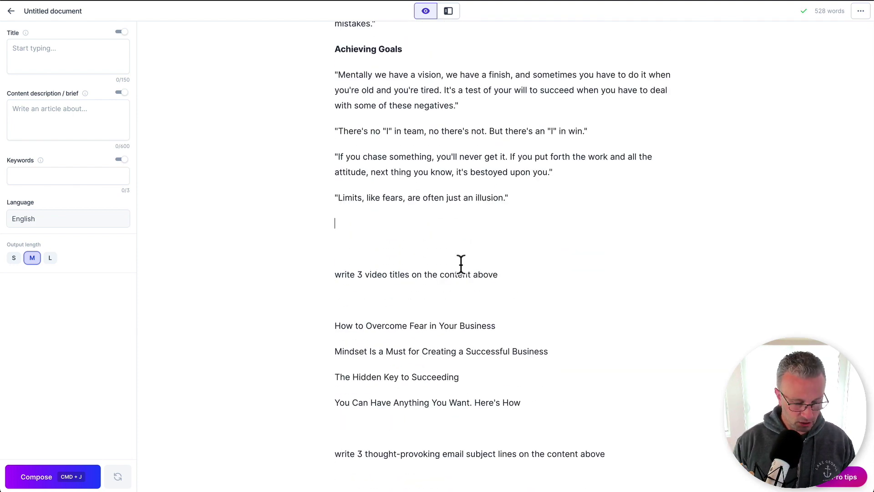
pyautogui.write('wr')
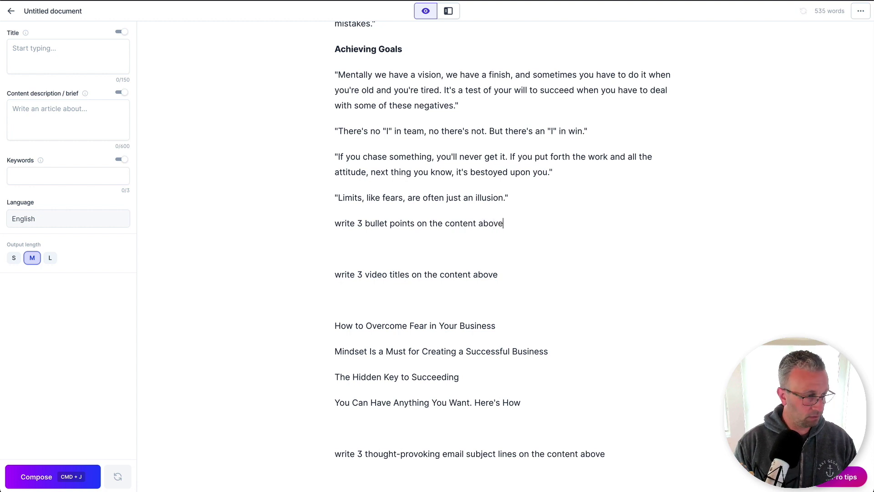
pyautogui.press('super+j')
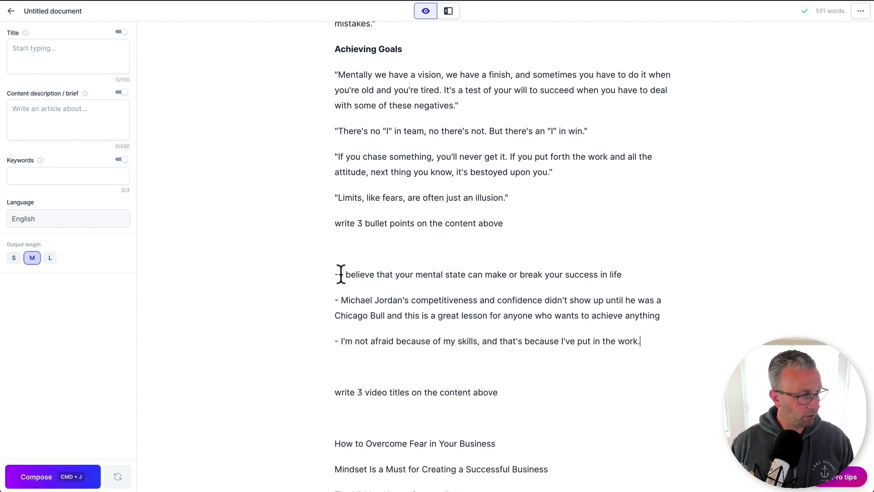
pyautogui.moveTo(340, 274); pyautogui.dragTo(620, 286)
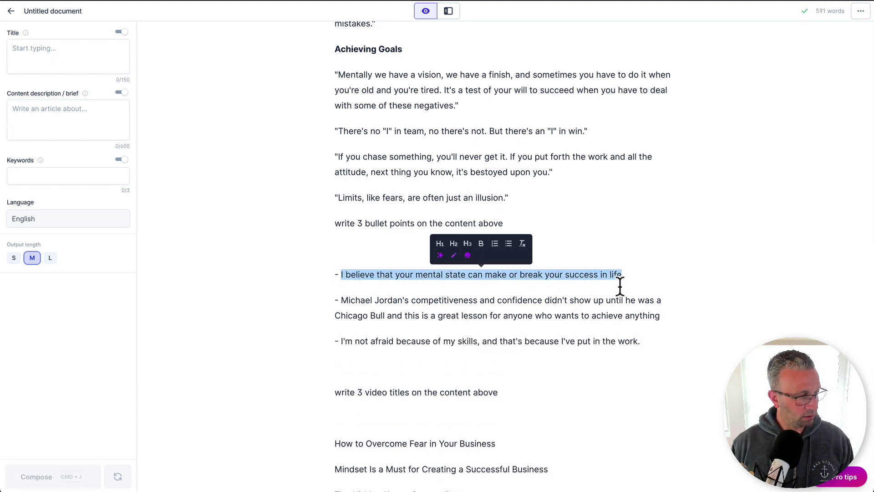
pyautogui.click(620, 286)
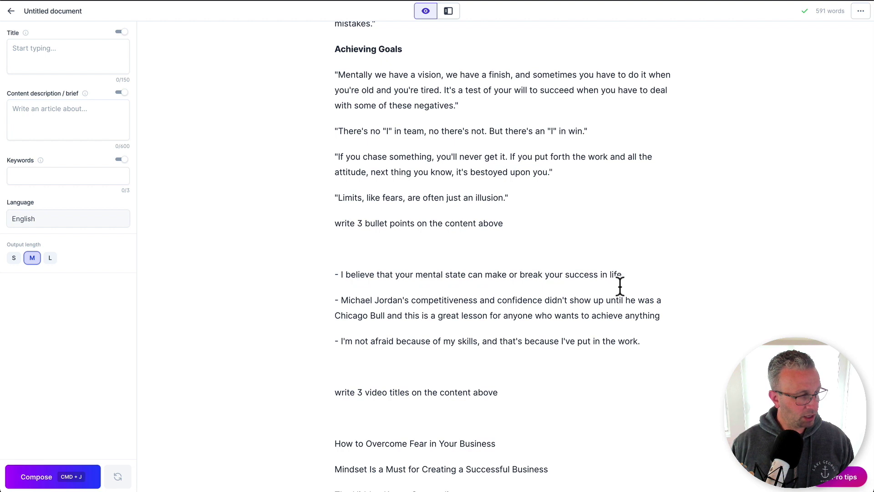
pyautogui.scroll(-2, 620, 286)
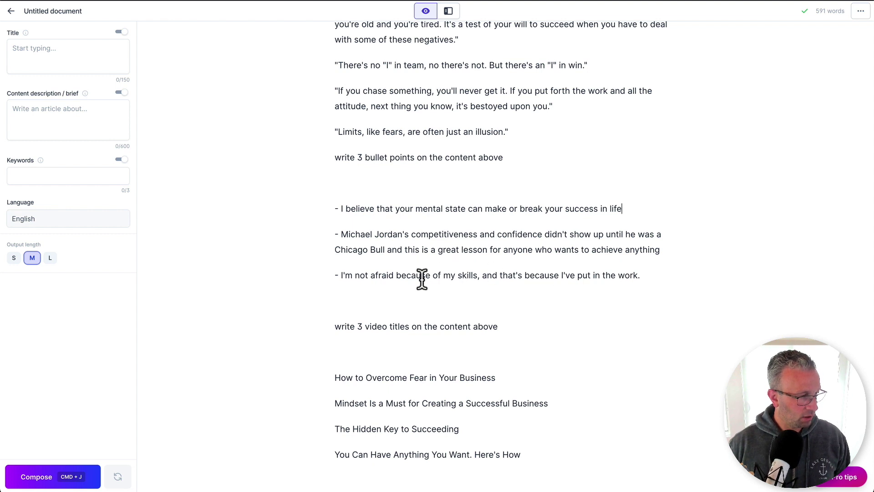
pyautogui.moveTo(470, 273); pyautogui.dragTo(679, 273)
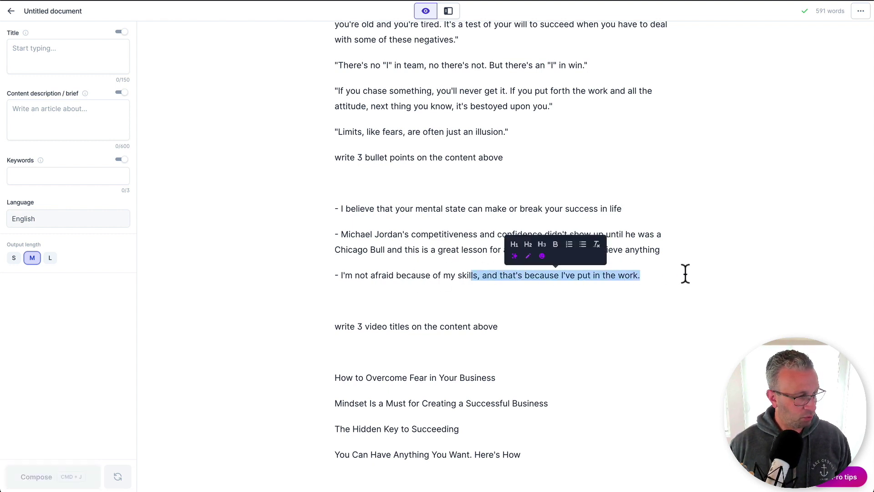
pyautogui.click(684, 273)
pyautogui.scroll(-1, 685, 273)
pyautogui.scroll(-1, 685, 273)
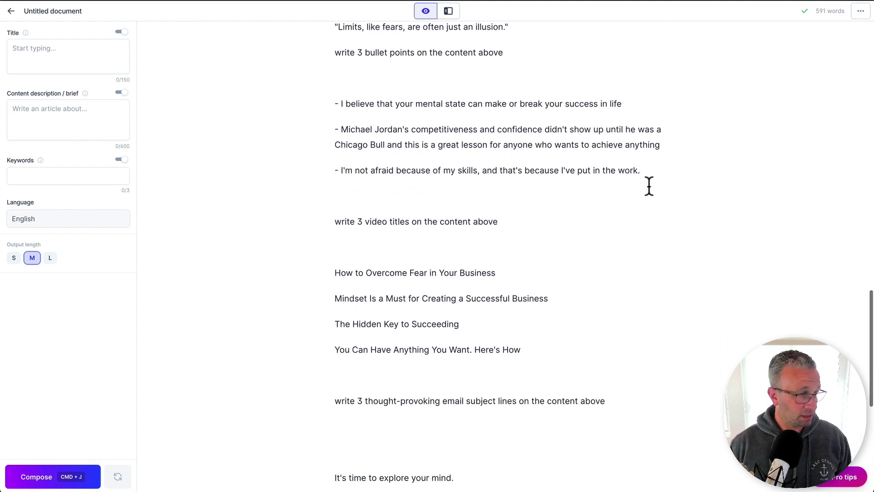
pyautogui.moveTo(637, 170); pyautogui.dragTo(449, 167)
pyautogui.click(449, 168)
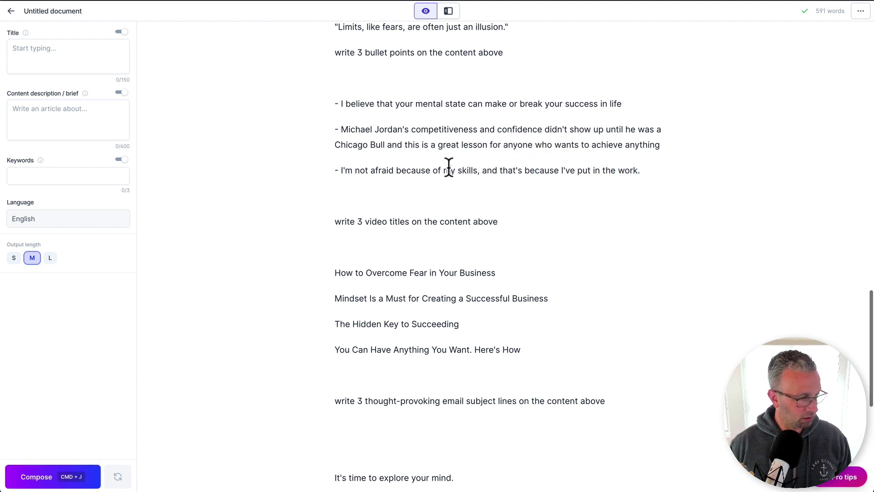
pyautogui.scroll(-2, 445, 296)
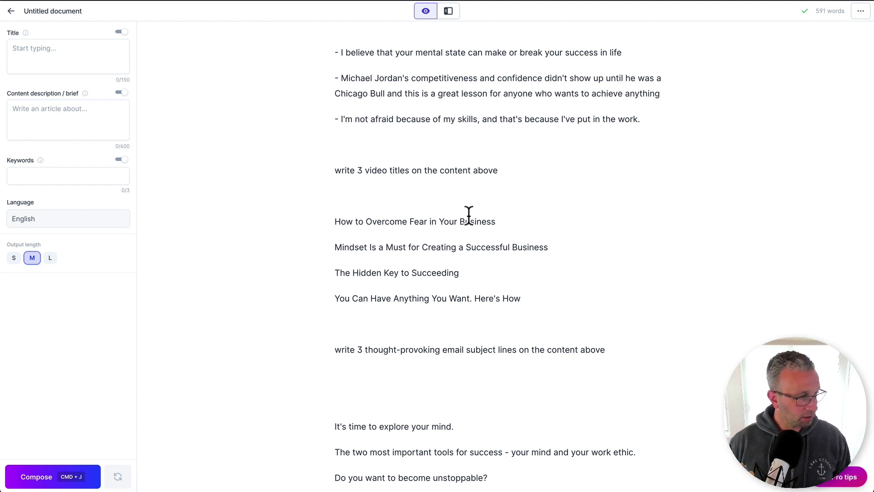
# Step: Paste 'How to Overcome Fear in Your Business' into the document's Title field
pyautogui.moveTo(511, 221); pyautogui.dragTo(328, 219)
pyautogui.press('super+c')
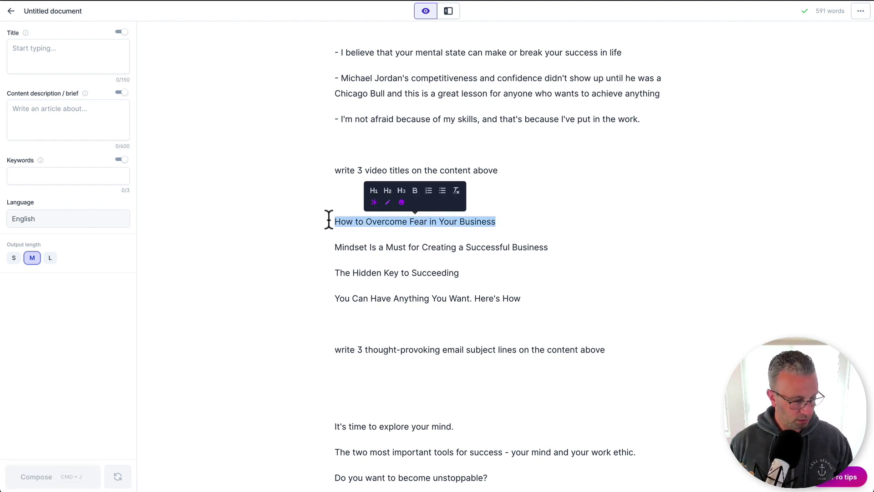
pyautogui.click(51, 57)
pyautogui.press('super+v')
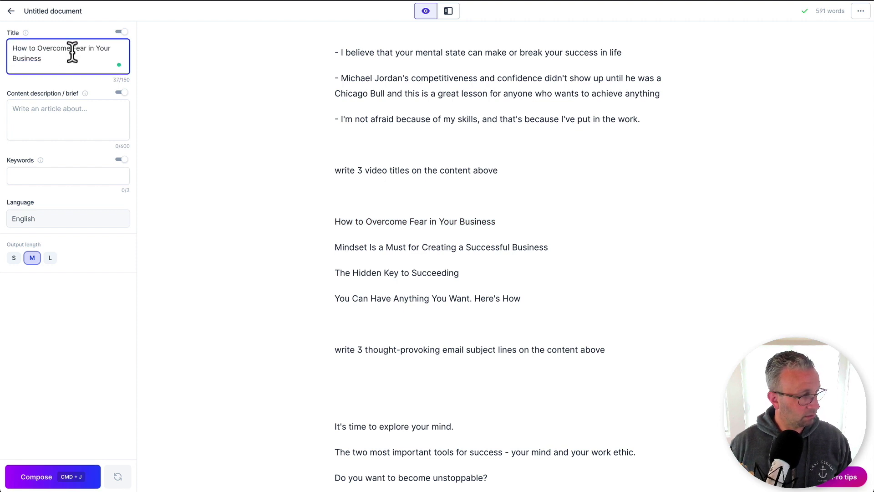
# Step: Rerun the video-titles prompt for more titles like 'The Mindset of a Champion'
pyautogui.click(512, 172)
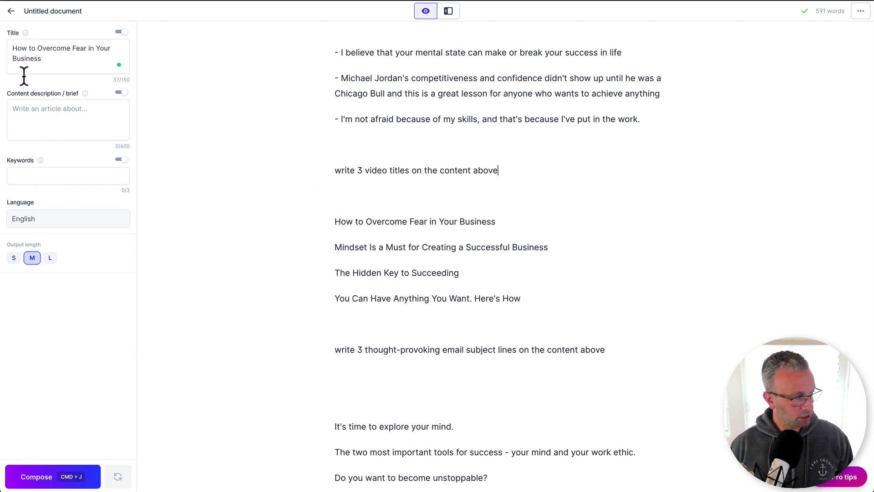
pyautogui.tripleClick(504, 172)
pyautogui.press('super+j')
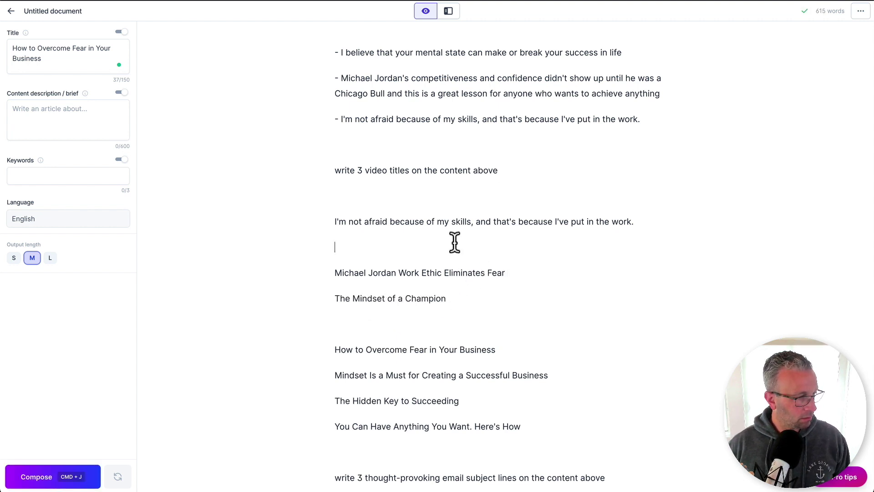
# Step: Remove the blank line between the two newly generated titles
pyautogui.moveTo(454, 298); pyautogui.dragTo(310, 214)
pyautogui.click(350, 240)
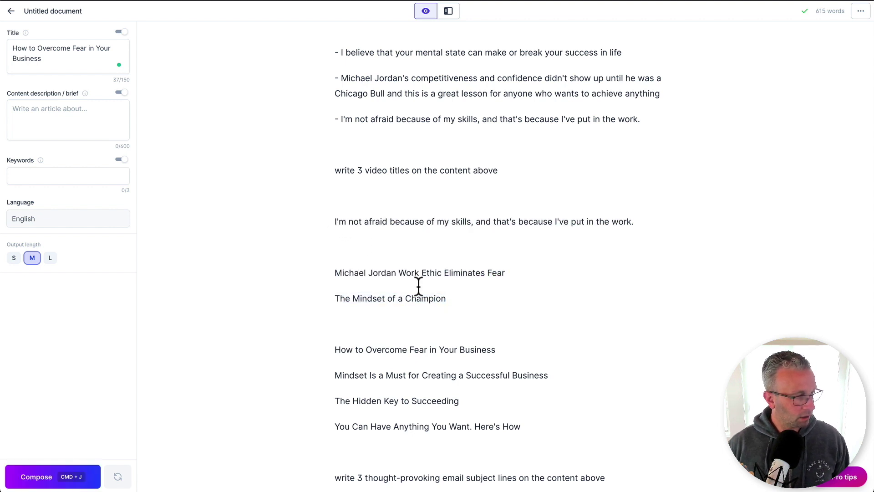
pyautogui.press('BackSpace')
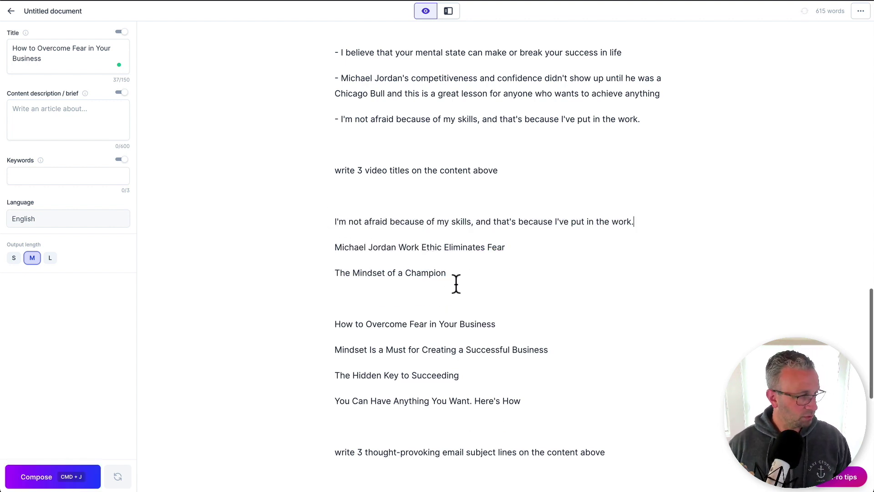
pyautogui.scroll(-3, 455, 282)
pyautogui.scroll(-2, 455, 283)
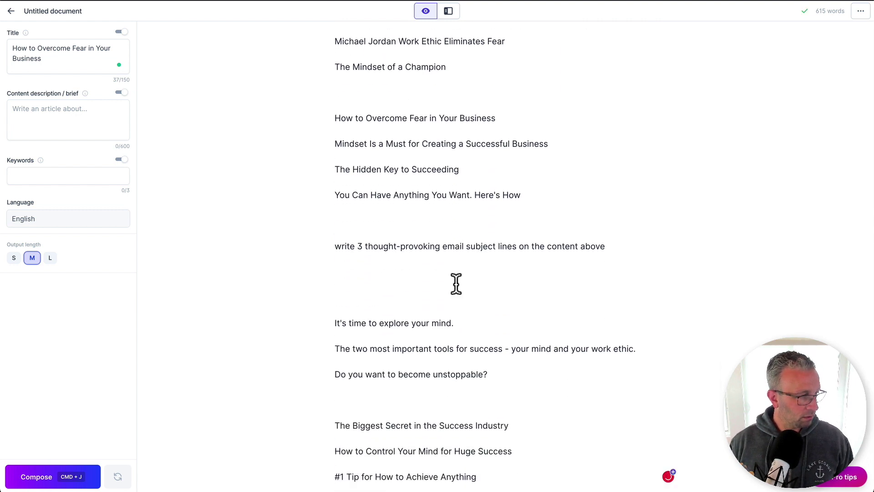
# Step: Move 'The Hidden Key to Succeeding' to a new line below the last subject line
pyautogui.moveTo(462, 169); pyautogui.dragTo(323, 164)
pyautogui.press('super+c')
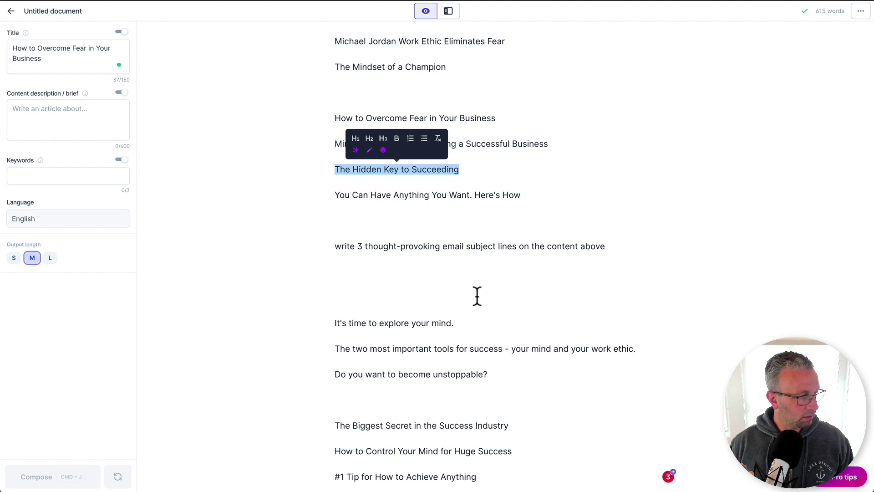
pyautogui.scroll(-2, 477, 296)
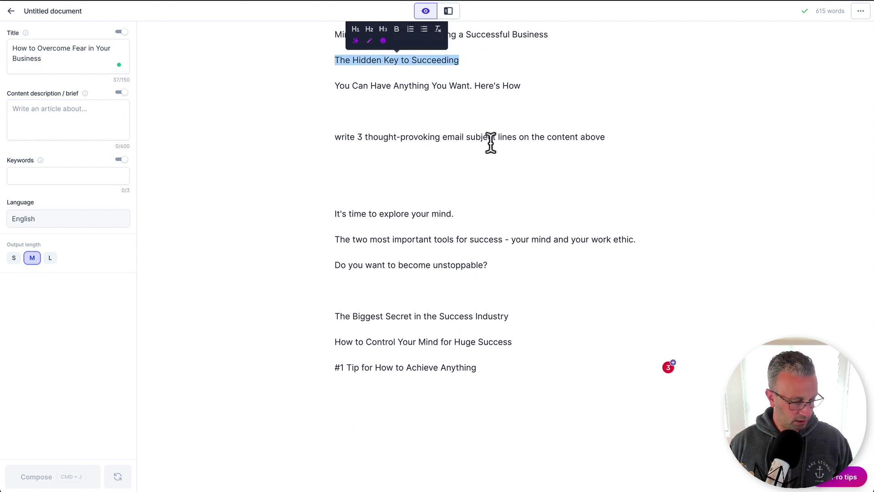
pyautogui.press('BackSpace')
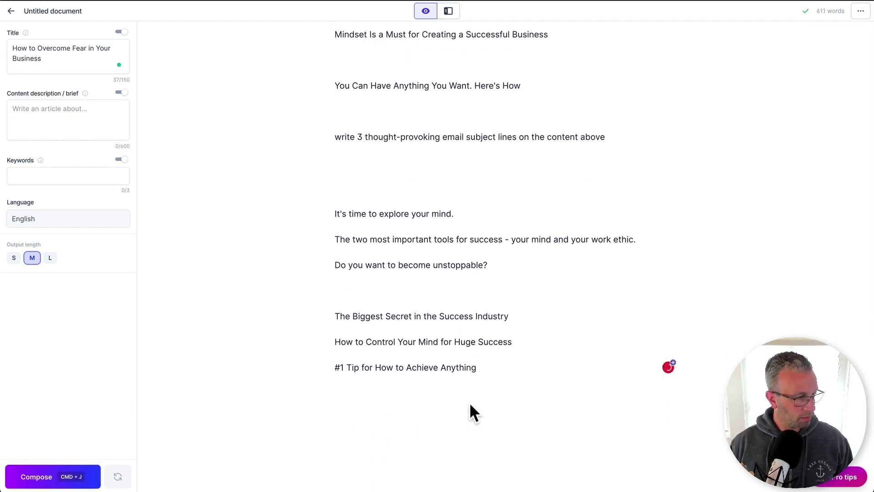
pyautogui.click(489, 374)
pyautogui.press('Down')
pyautogui.press('Down')
pyautogui.press('super+v')
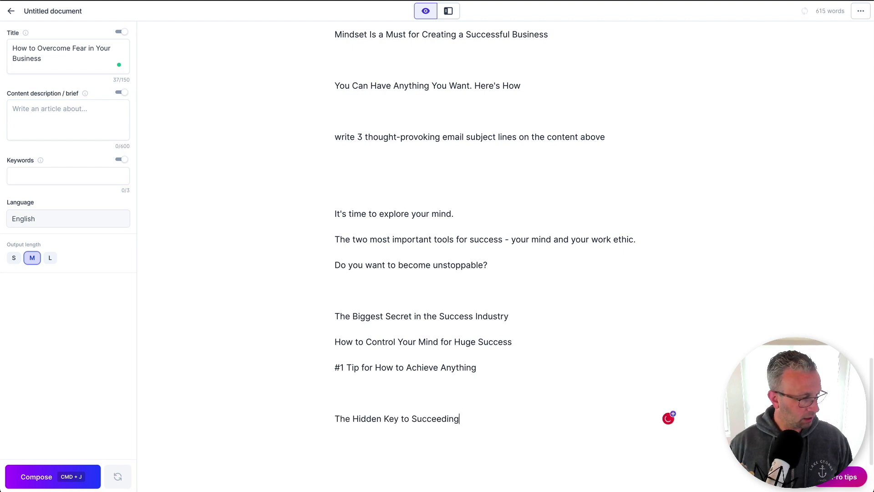
# Step: Move 'The Biggest Secret in the Success' beneath 'The Hidden Key to Succeeding'
pyautogui.click(471, 316)
pyautogui.moveTo(336, 315); pyautogui.dragTo(472, 316)
pyautogui.press('BackSpace')
pyautogui.click(464, 430)
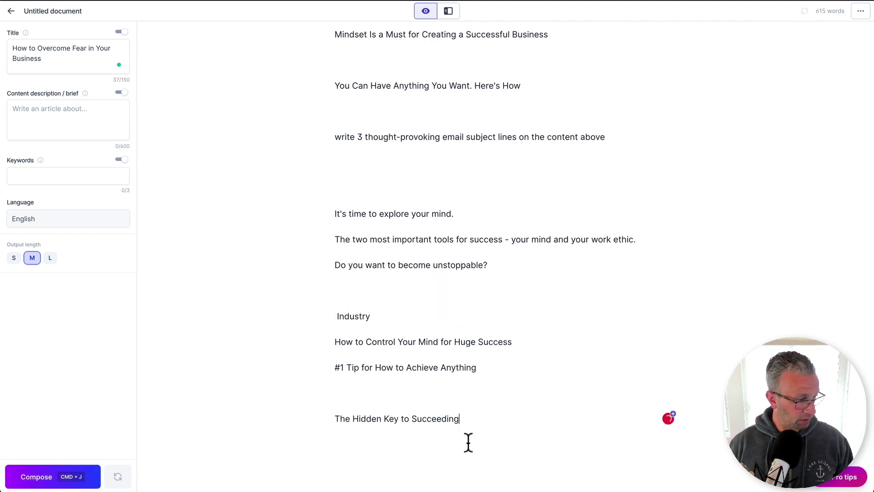
pyautogui.press('Return')
pyautogui.press('super+v')
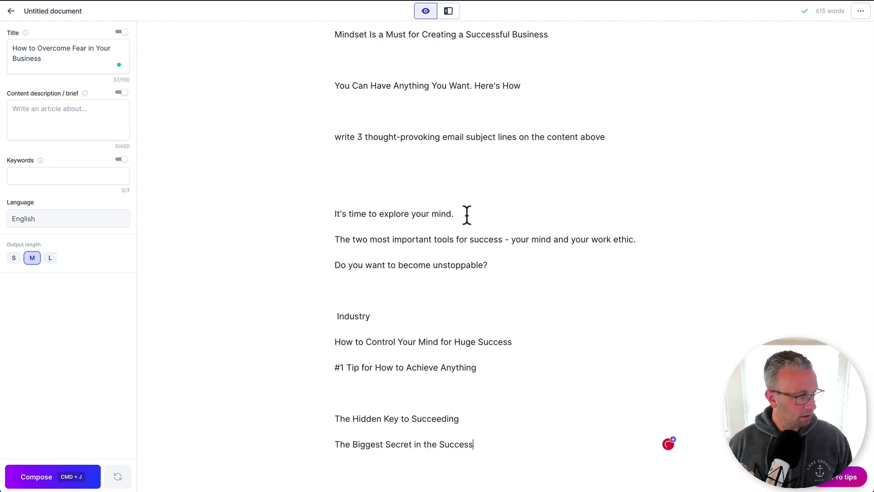
# Step: Copy 'It's time to explore your mind.' onto a new line at the shortlist's end
pyautogui.moveTo(466, 215); pyautogui.dragTo(315, 214)
pyautogui.press('super+c')
pyautogui.click(494, 449)
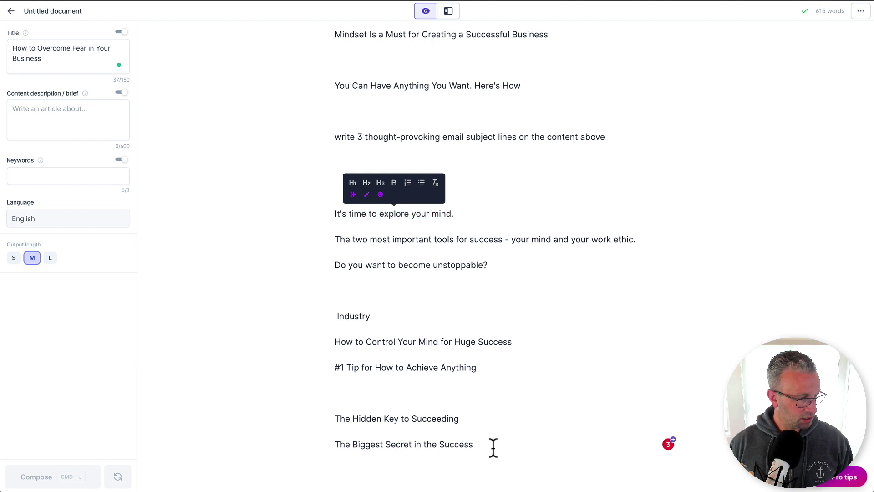
pyautogui.press('Return')
pyautogui.press('super+v')
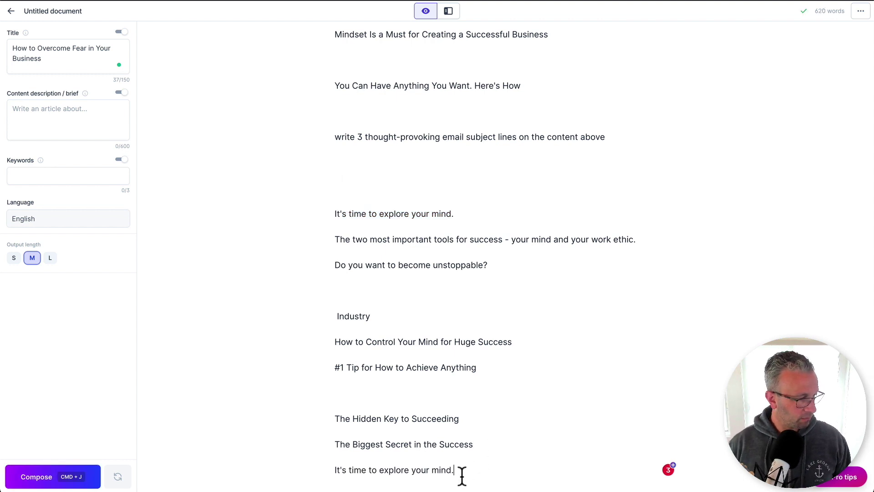
# Step: Review the three-line shortlist and select 'The Biggest Secret in the Success'
pyautogui.moveTo(458, 471); pyautogui.dragTo(312, 407)
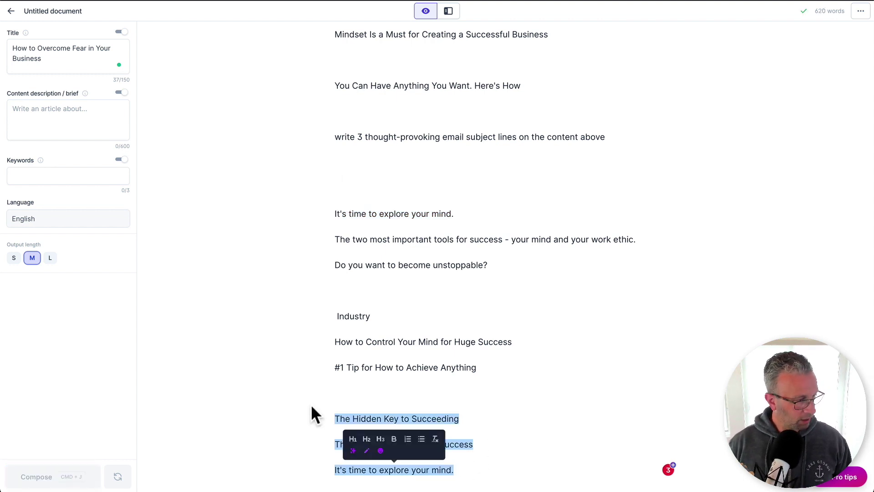
pyautogui.click(311, 404)
pyautogui.click(496, 370)
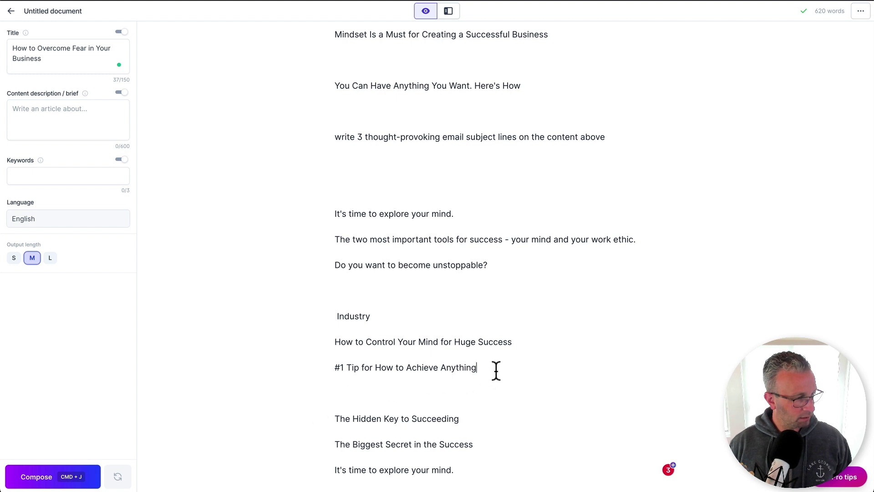
pyautogui.scroll(-2, 457, 250)
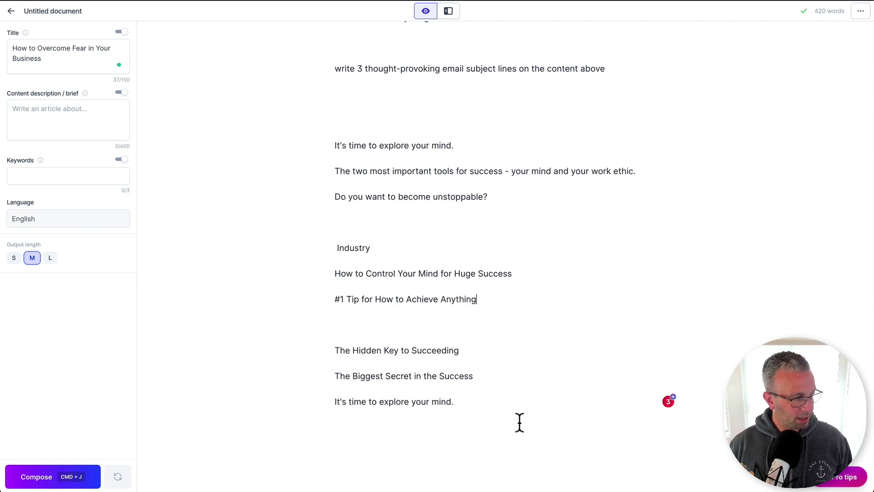
pyautogui.moveTo(468, 401); pyautogui.dragTo(326, 404)
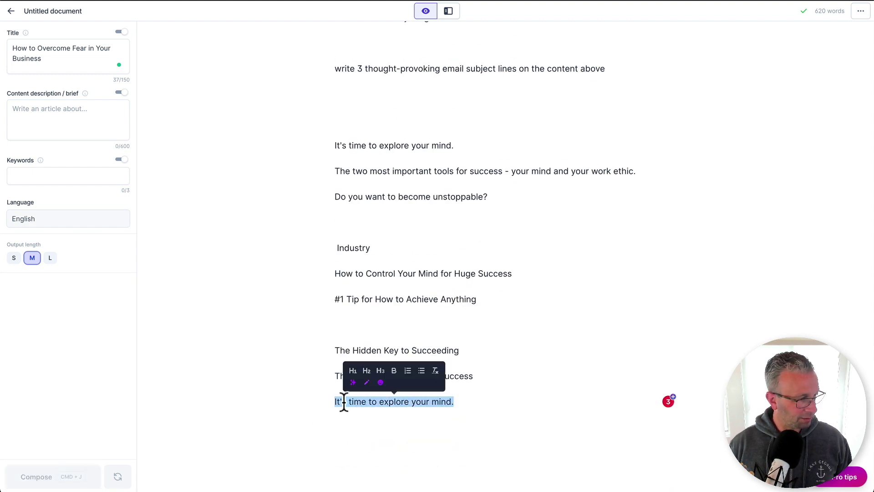
pyautogui.click(344, 402)
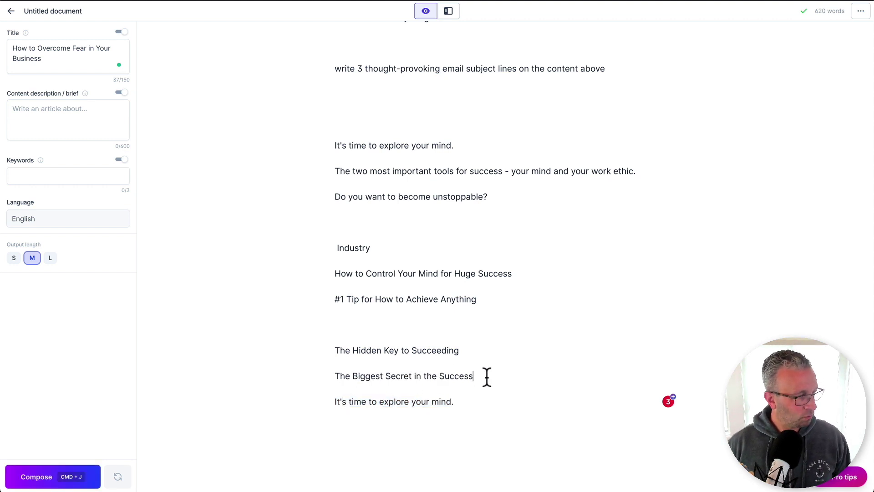
pyautogui.moveTo(486, 376); pyautogui.dragTo(315, 377)
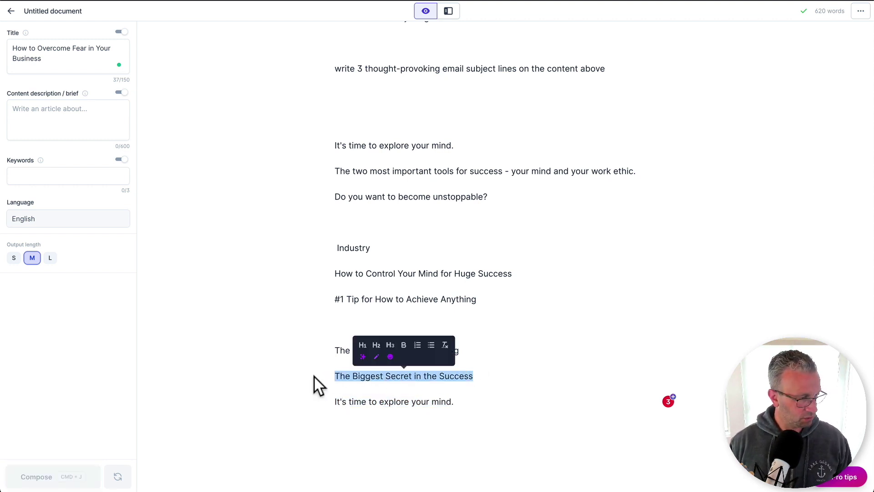
pyautogui.click(403, 376)
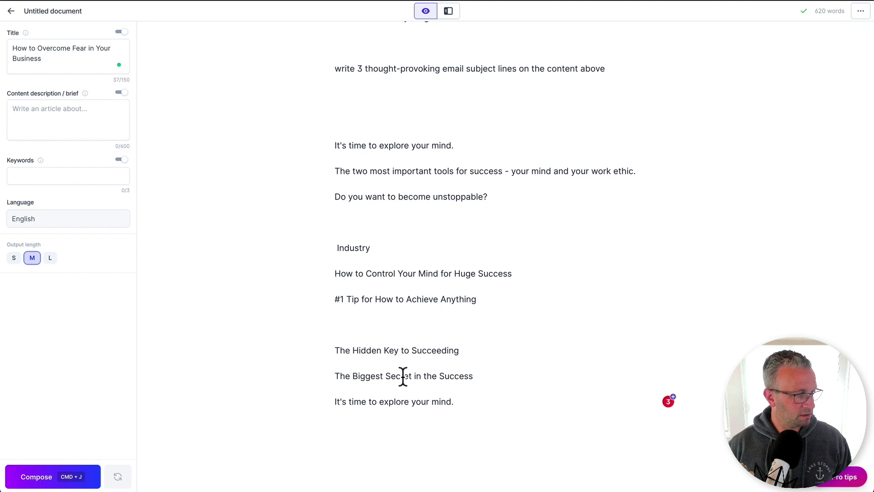
# Step: Paste 'The Biggest Secret in the Success' as the Notion email page's title
pyautogui.press('super+Tab')
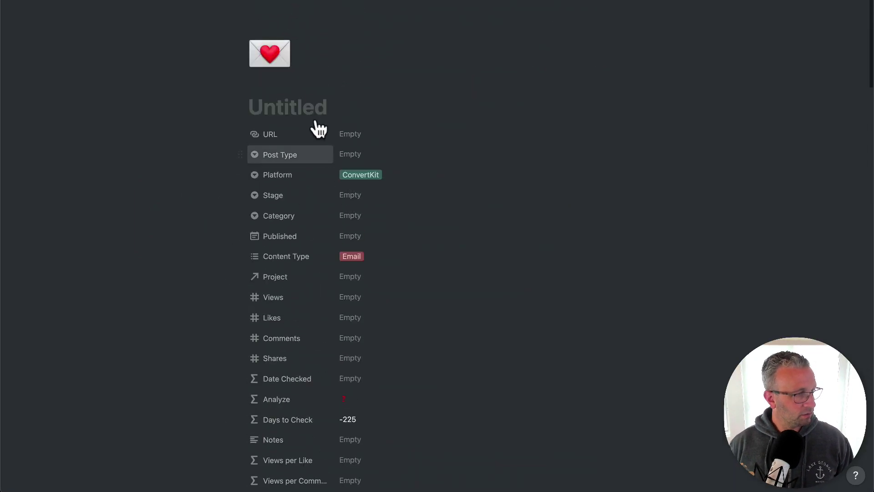
pyautogui.click(308, 108)
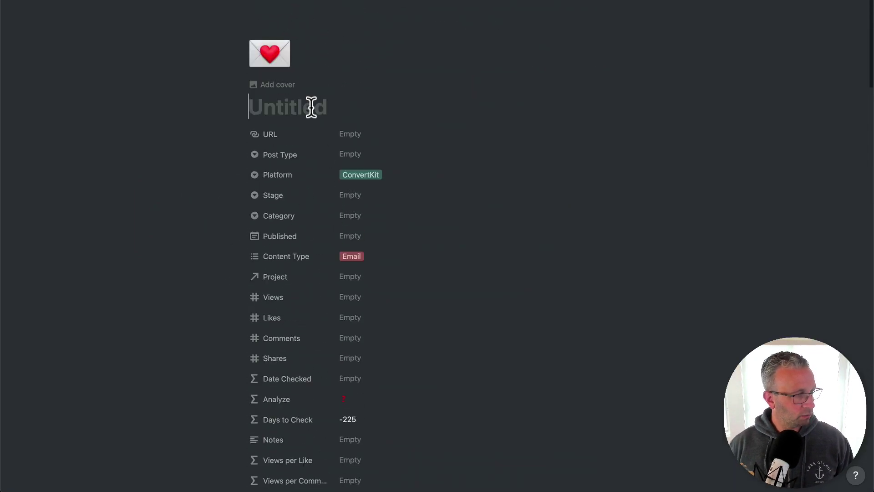
pyautogui.press('super+v')
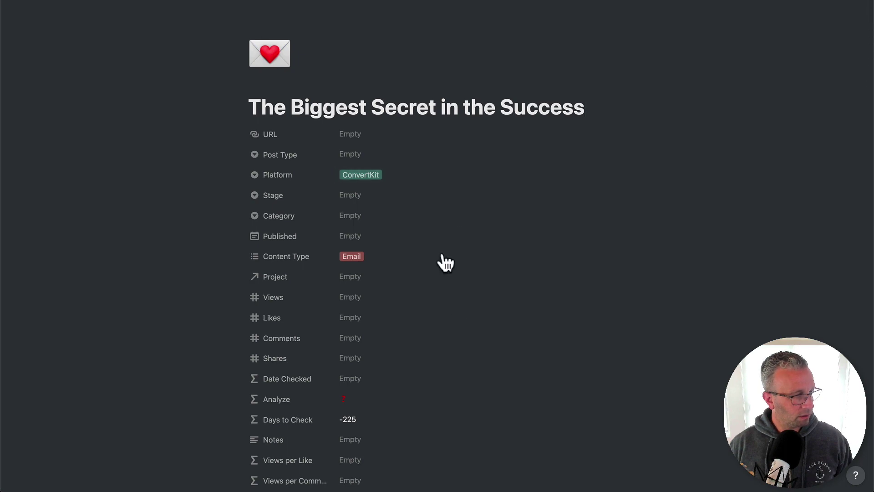